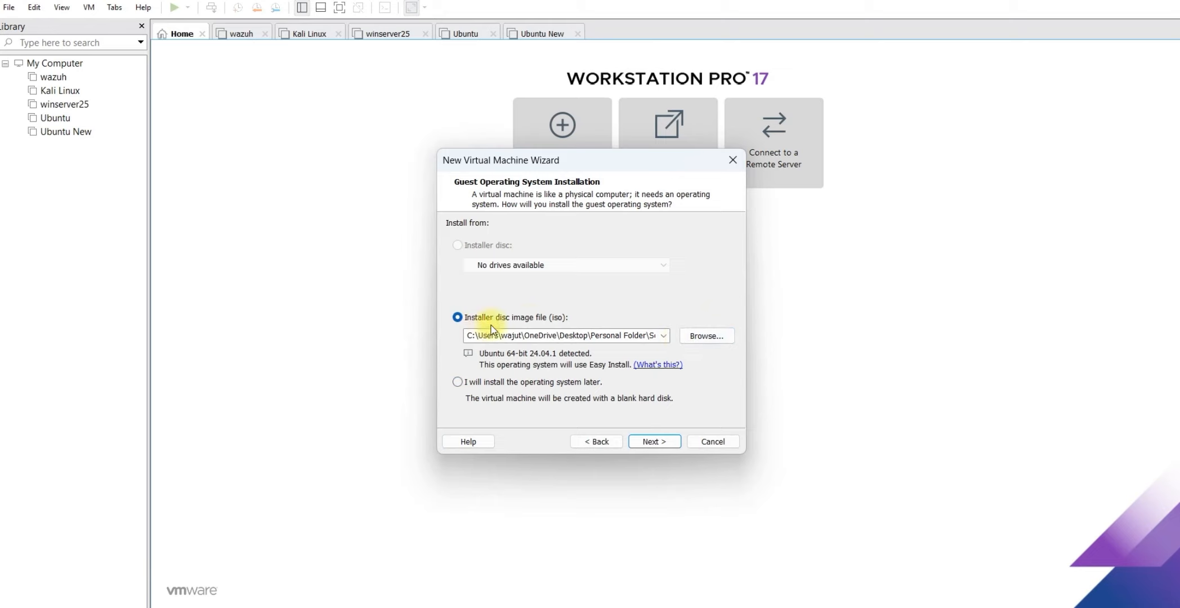
Step: Choose to install the operating system later and set the guest to Microsoft Windows, version Windows 10 x64
click(465, 385)
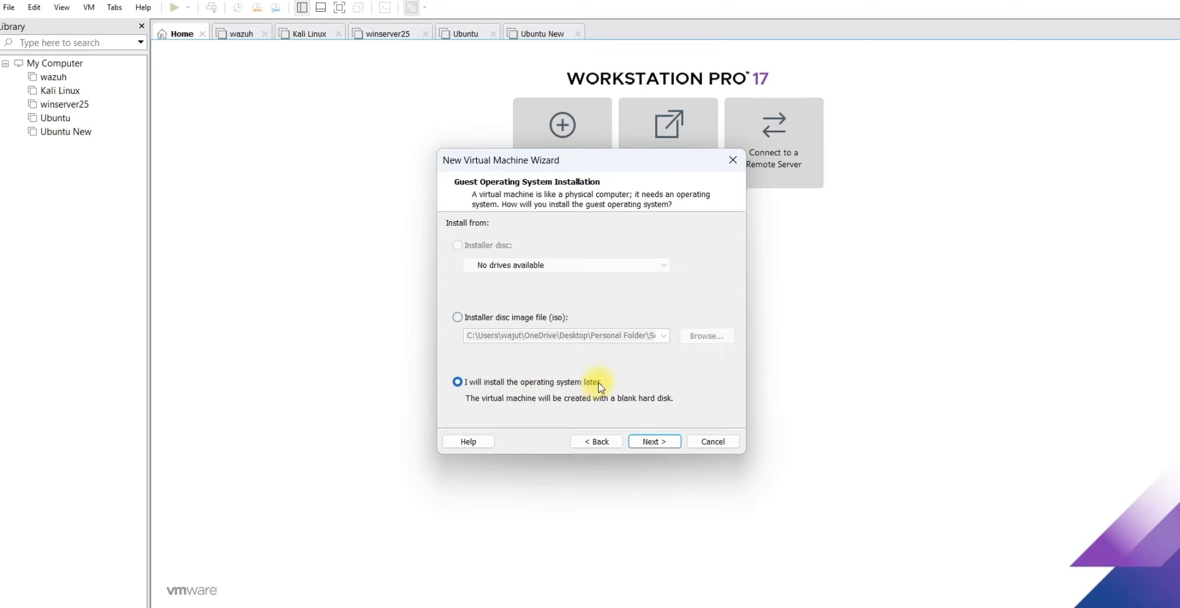
click(655, 442)
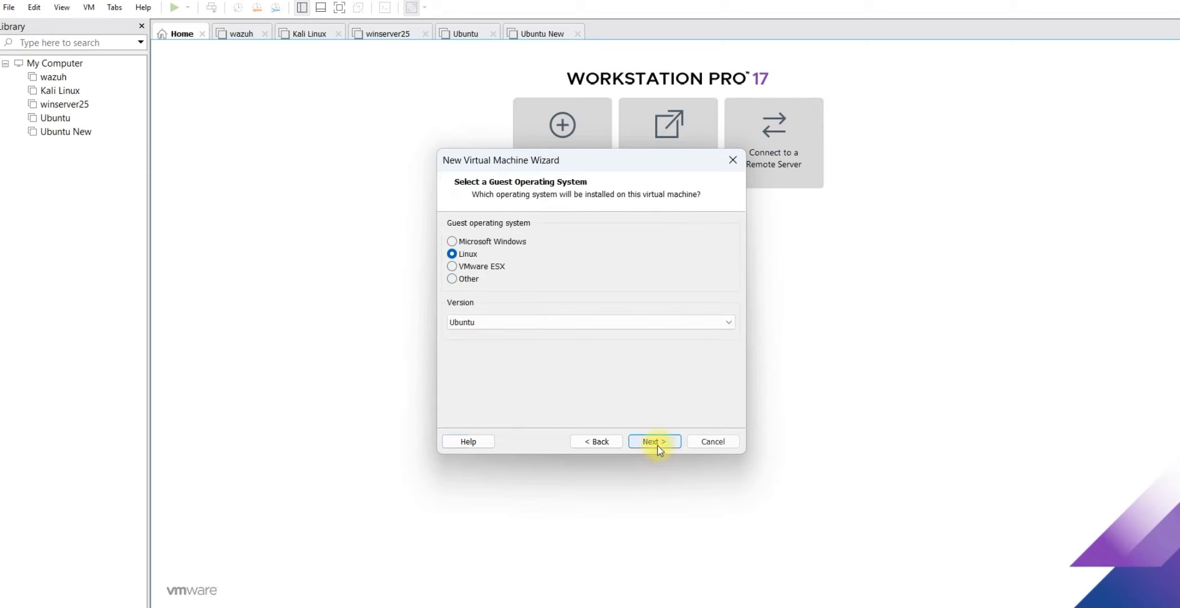
click(456, 242)
click(535, 322)
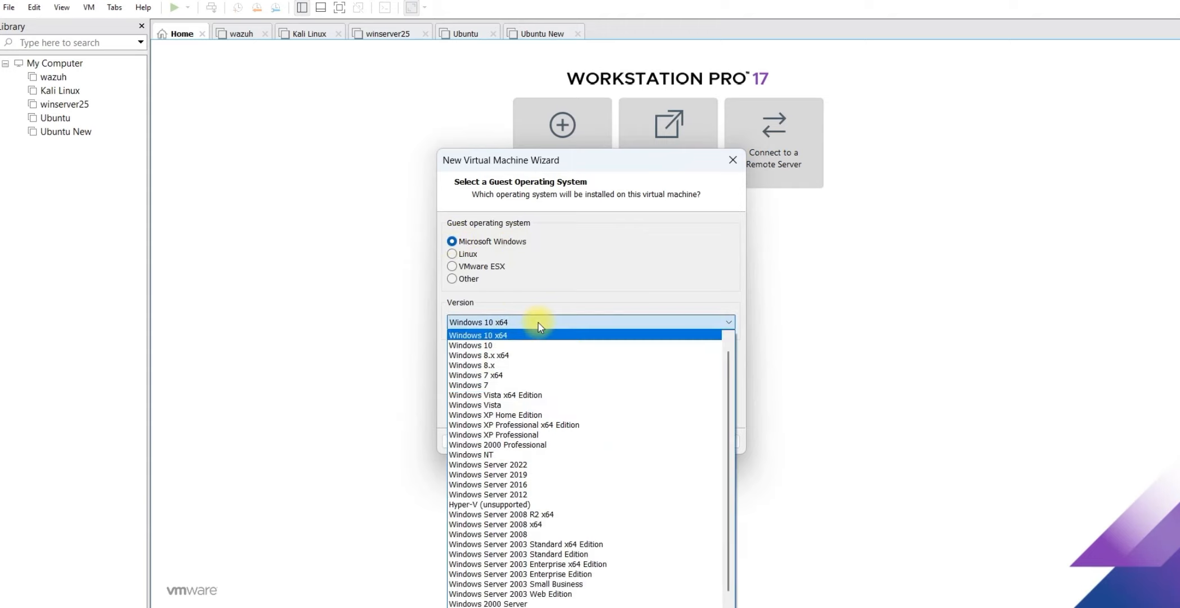
click(503, 338)
click(658, 442)
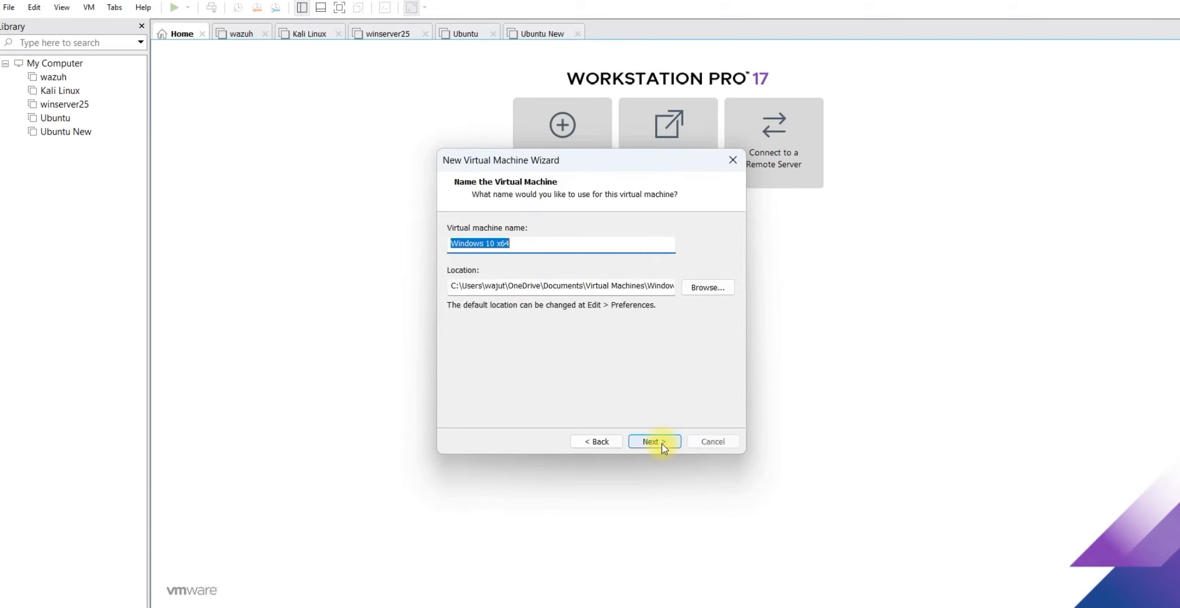
Step: Name the virtual machine Windows 10
click(549, 246)
key(BackSpace)
key(BackSpace)
key(BackSpace)
key(BackSpace)
Step: Create a folder named Windows 10 inside C:\VMs and use it as the virtual machine's location
drag(497, 246, 422, 253)
click(707, 287)
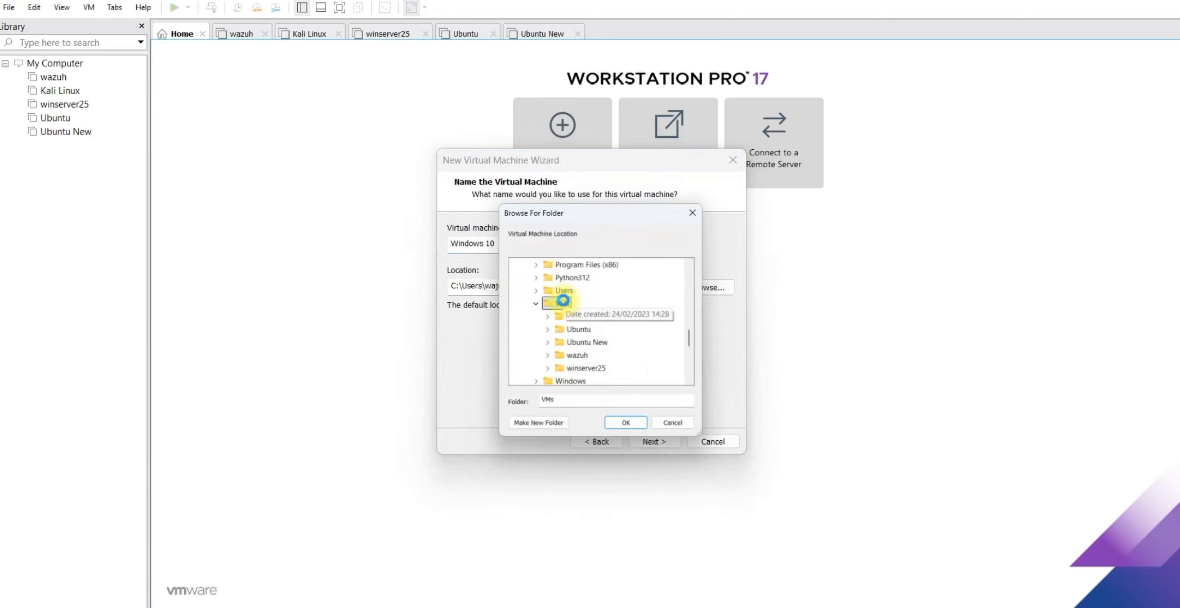
right_click(563, 301)
click(545, 422)
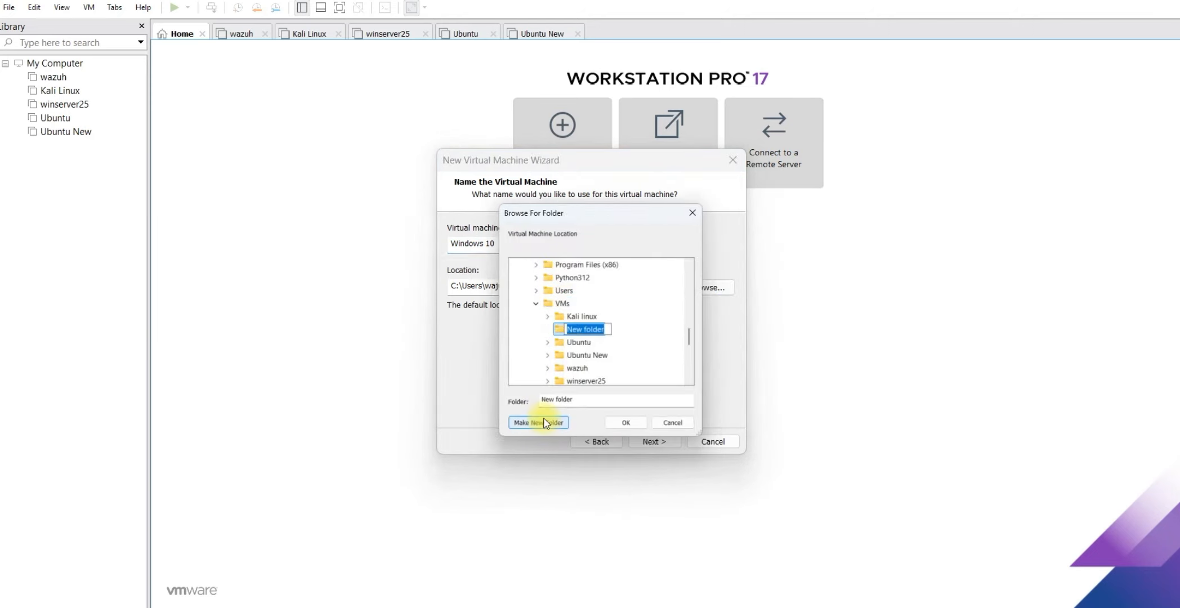
click(578, 333)
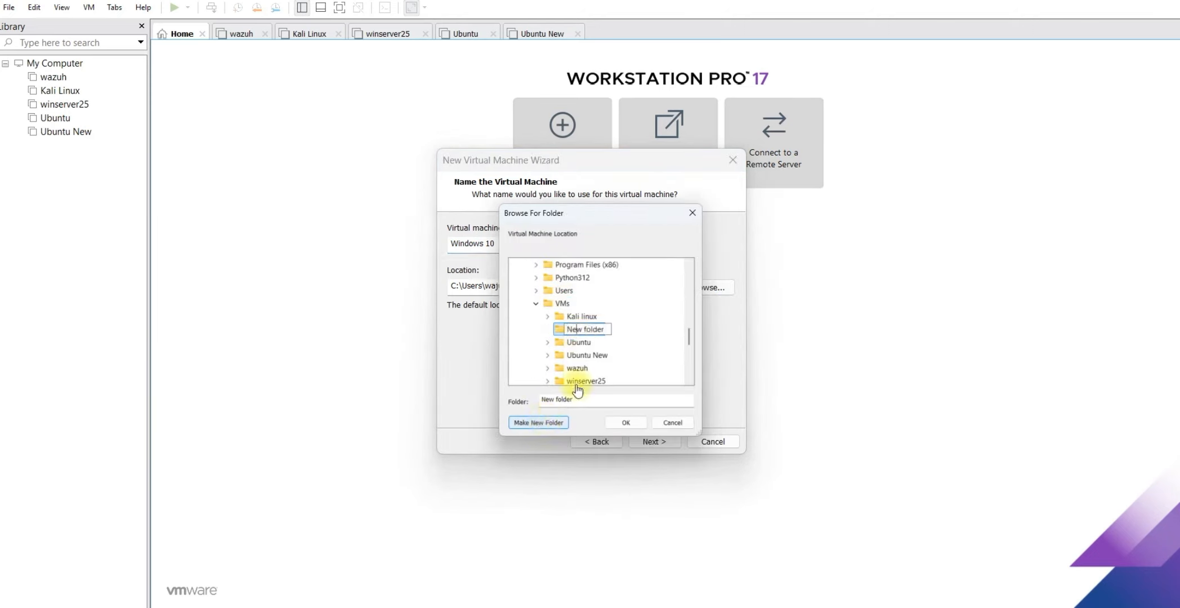
drag(606, 330, 574, 328)
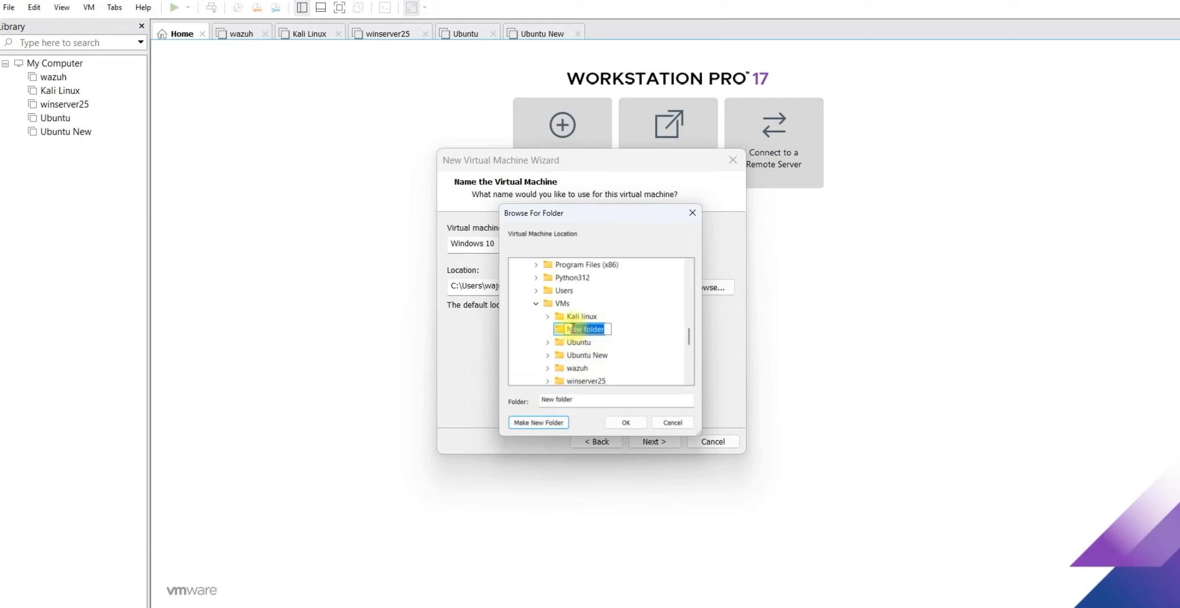
key(Return)
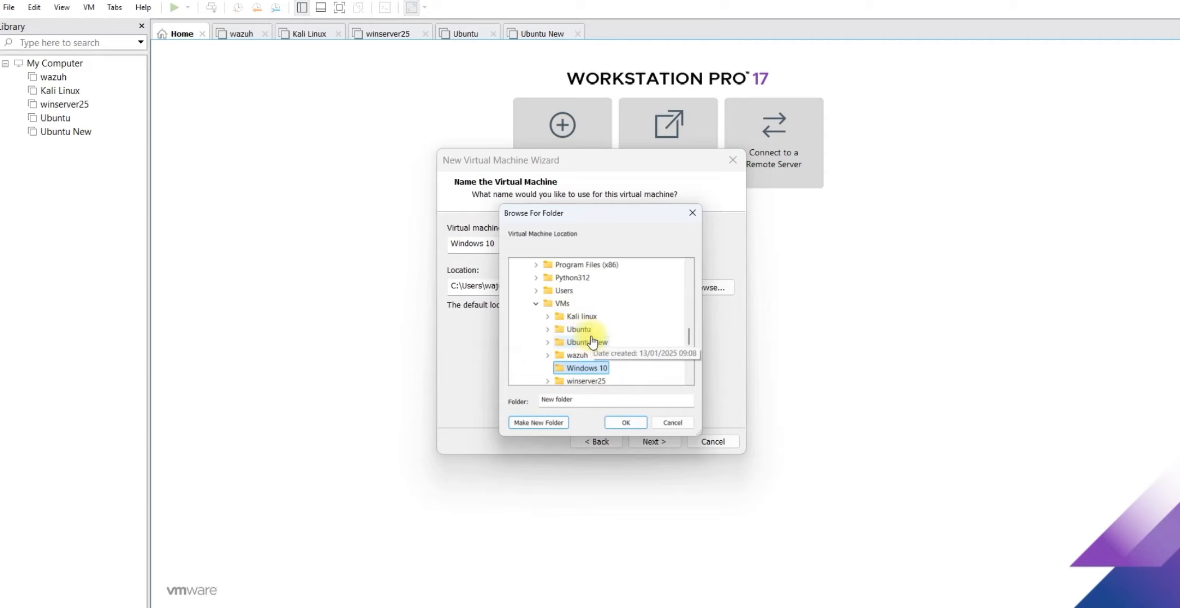
click(622, 423)
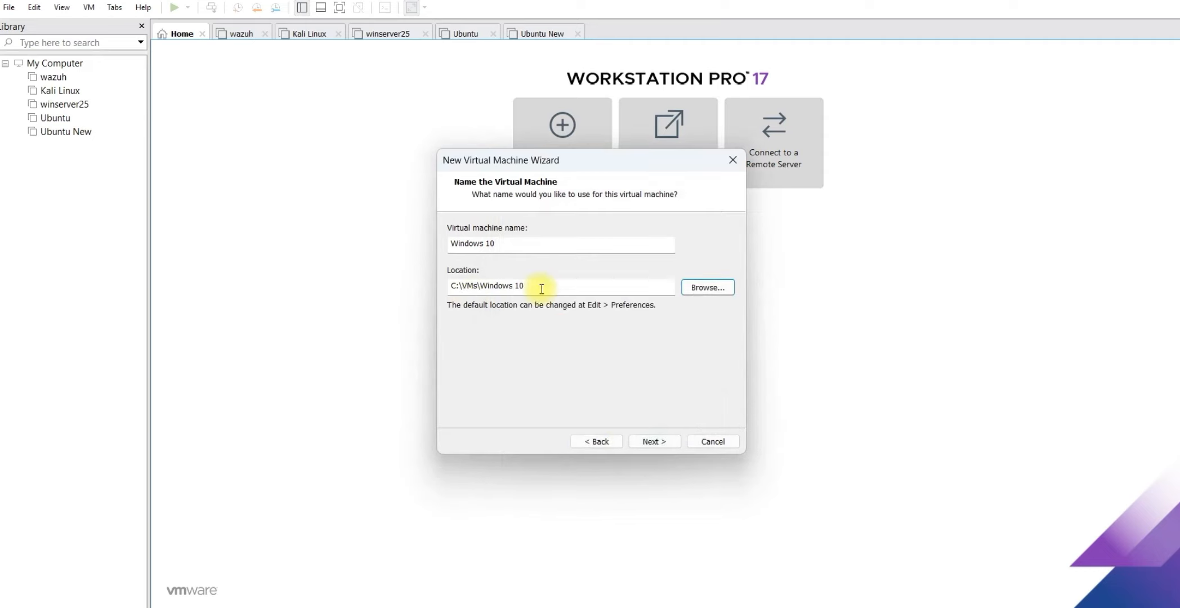
click(654, 442)
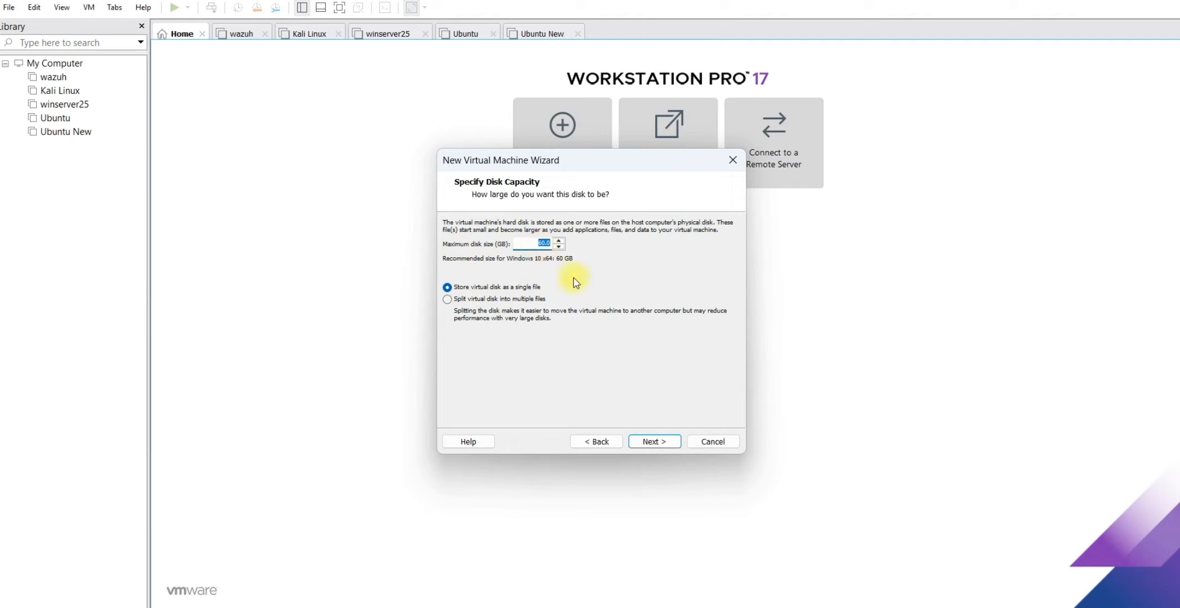
Step: Accept the 60 GB single-file disk and set the network adapter to the custom virtual network VMnet8 (NAT)
click(660, 441)
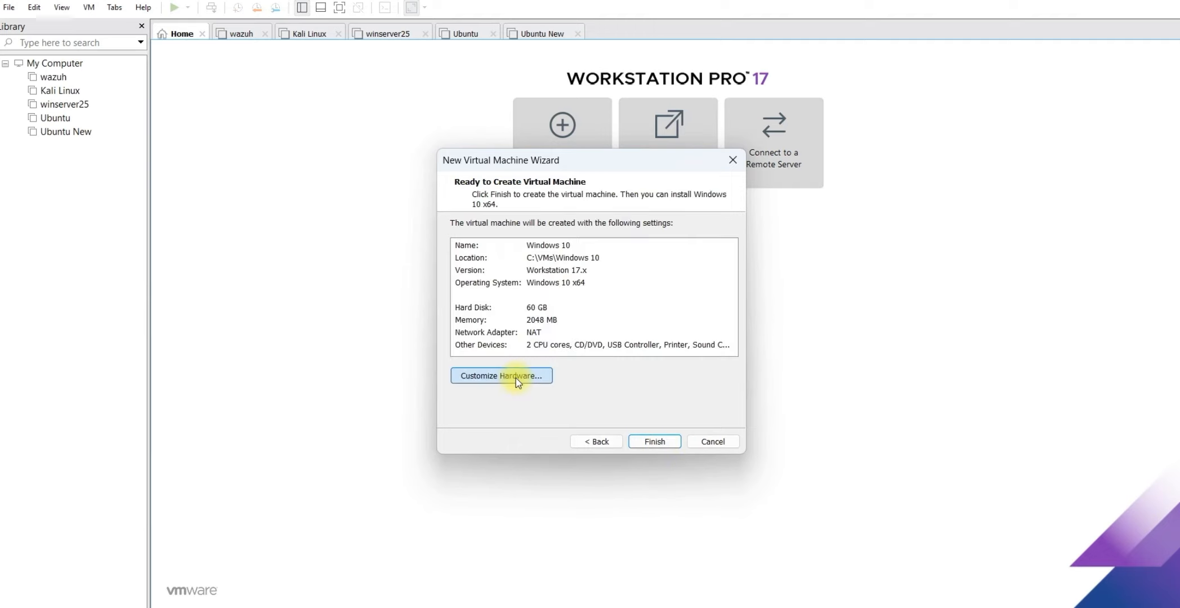
click(514, 375)
click(416, 173)
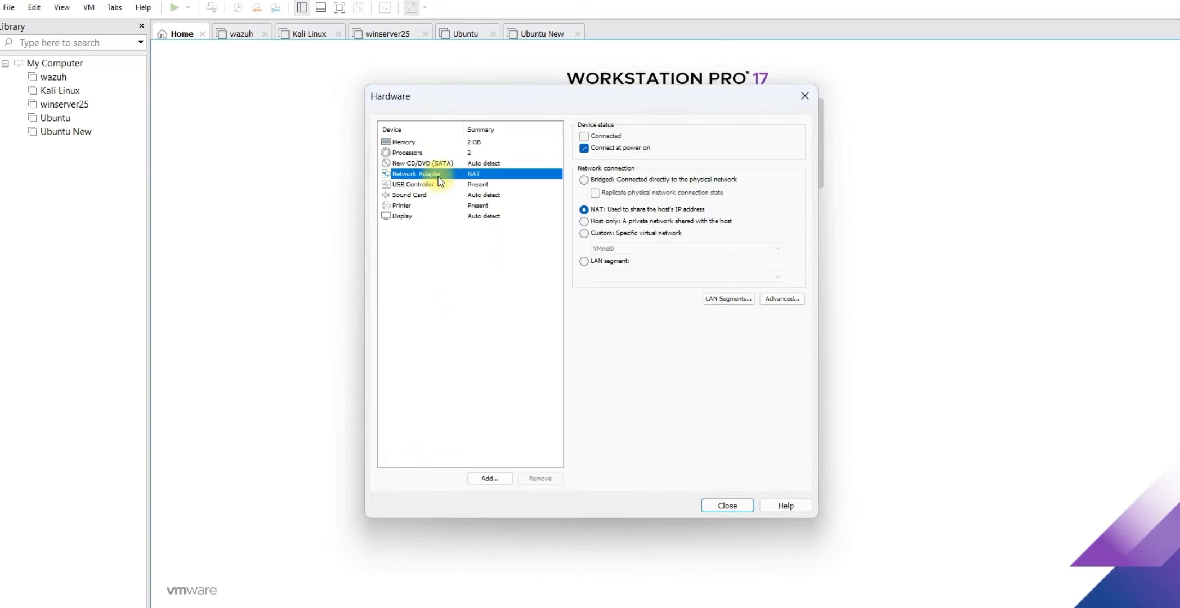
click(591, 233)
click(612, 248)
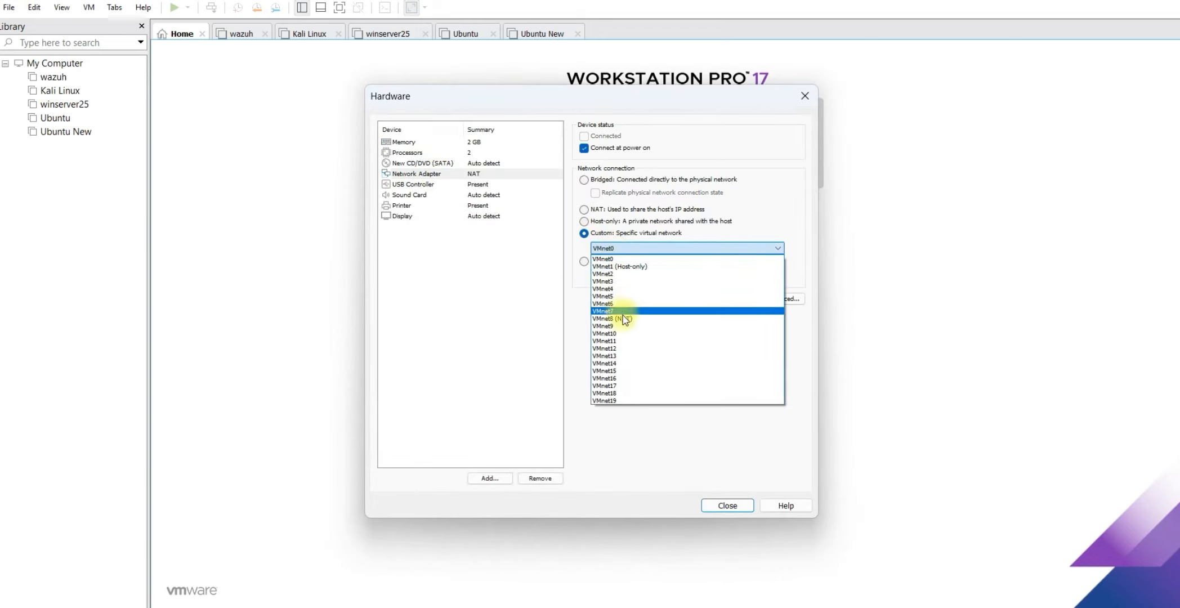
click(624, 319)
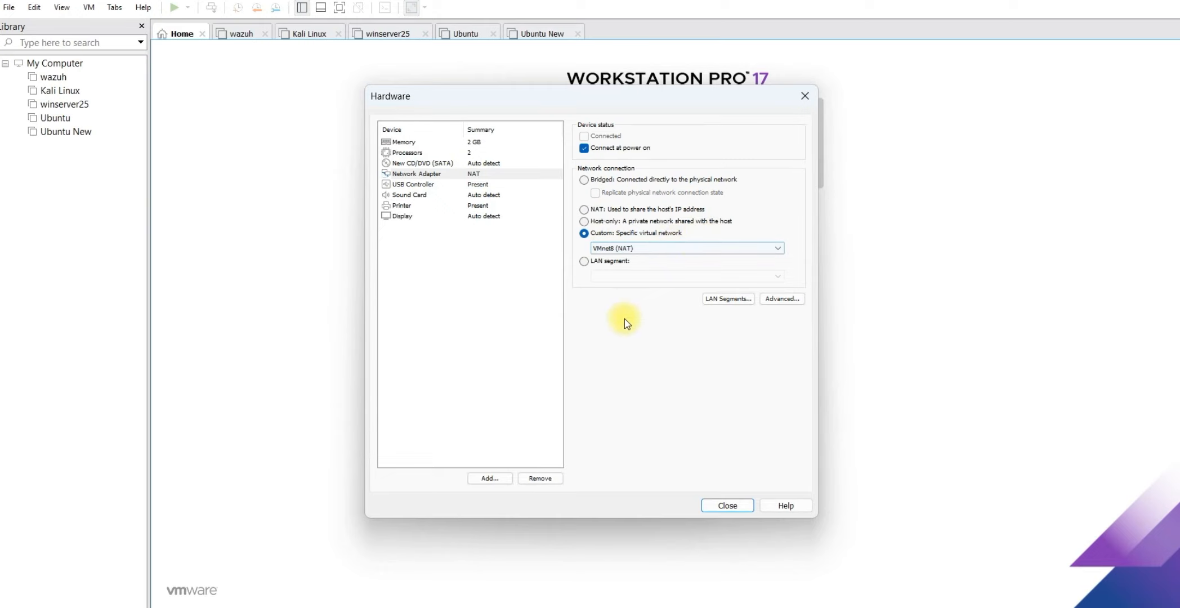
Step: Attach the Windows 10 ISO image from Downloads to the CD/DVD drive and finish creating the virtual machine
click(463, 163)
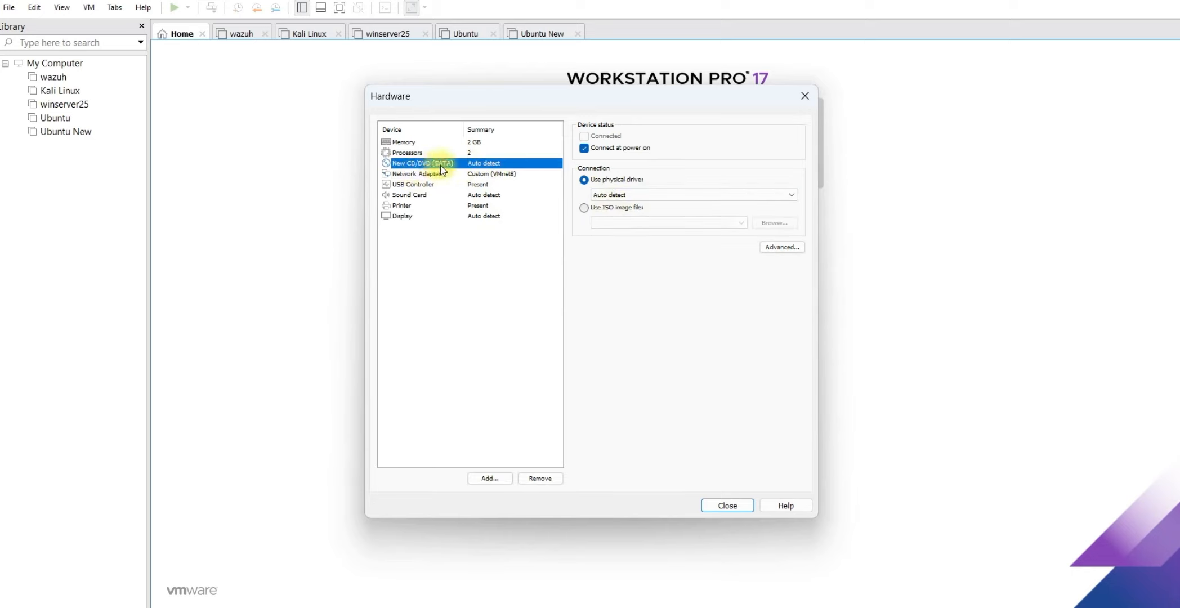
click(584, 207)
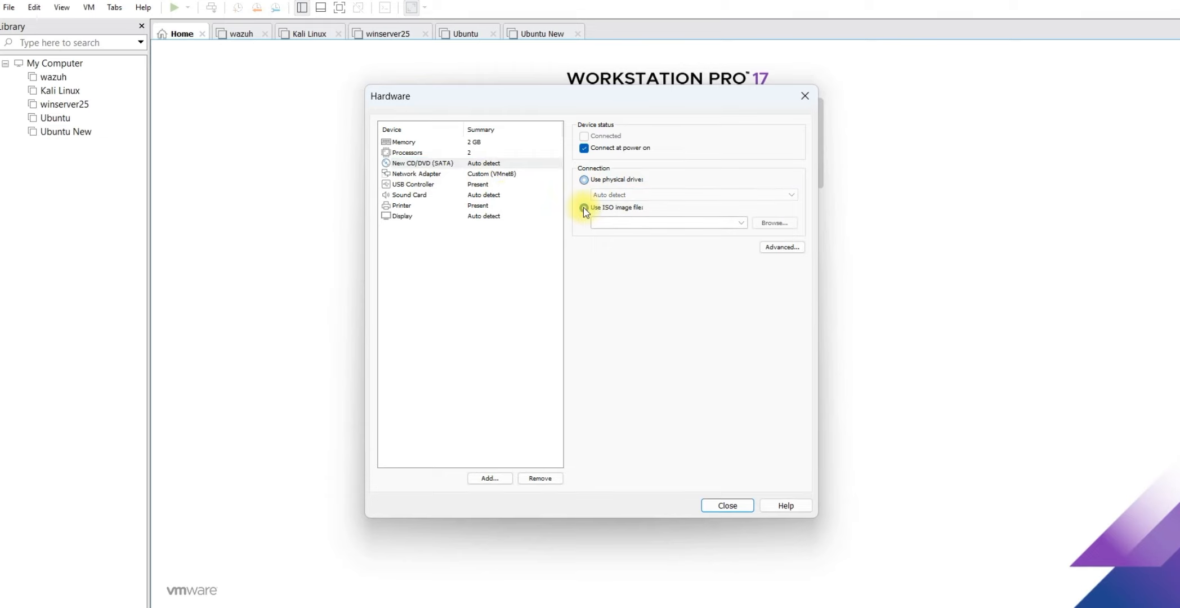
click(774, 223)
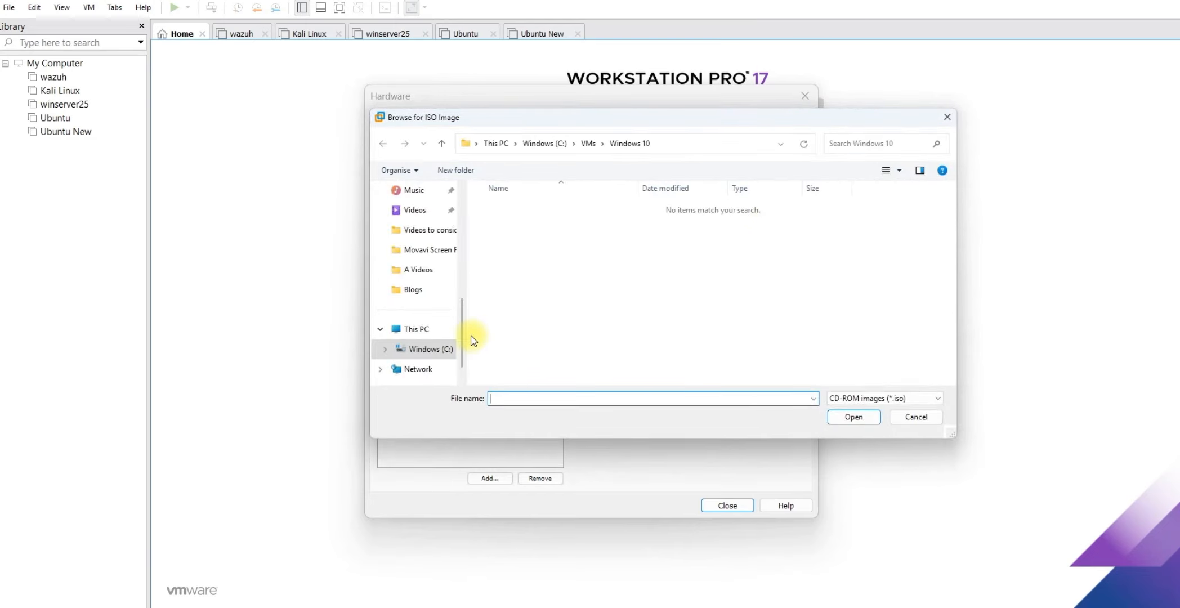
drag(462, 323, 470, 283)
click(422, 249)
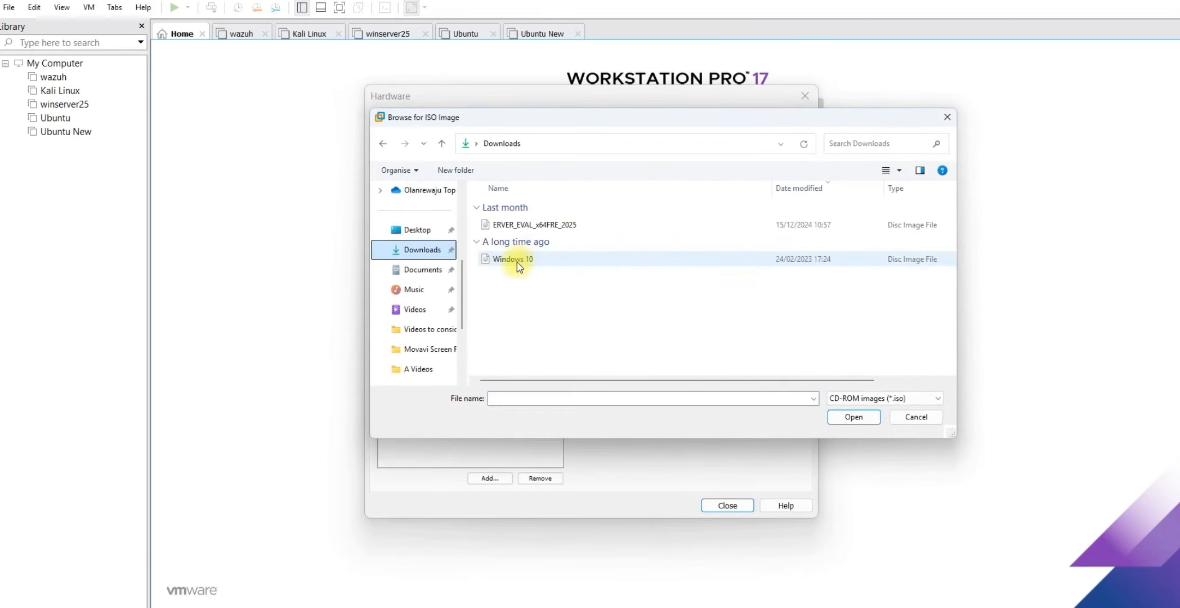
click(519, 261)
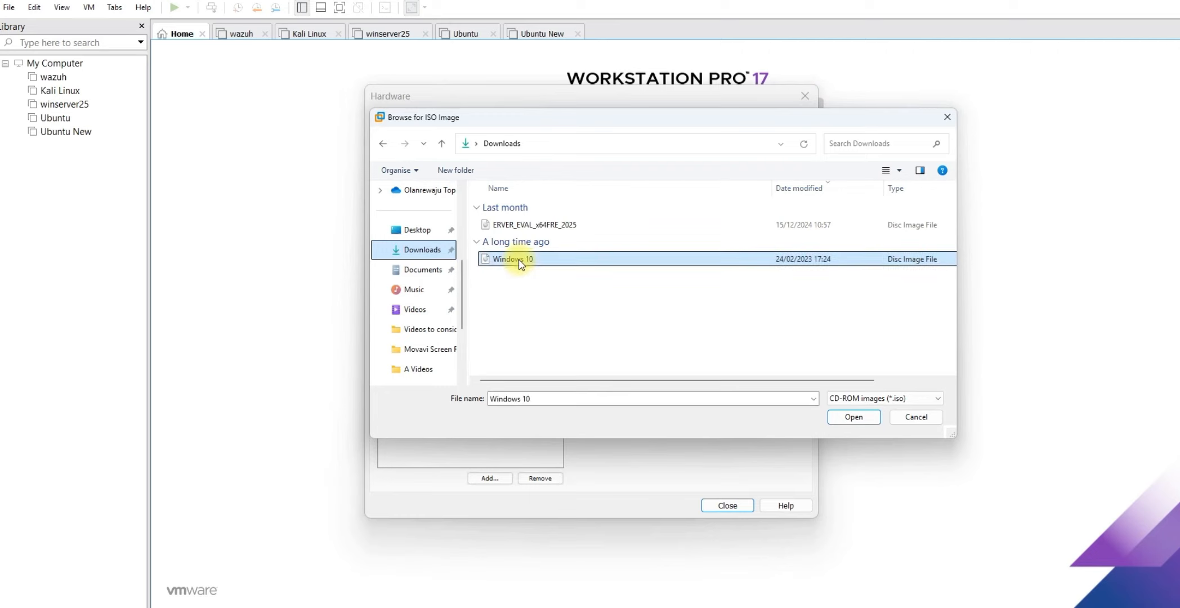
click(857, 417)
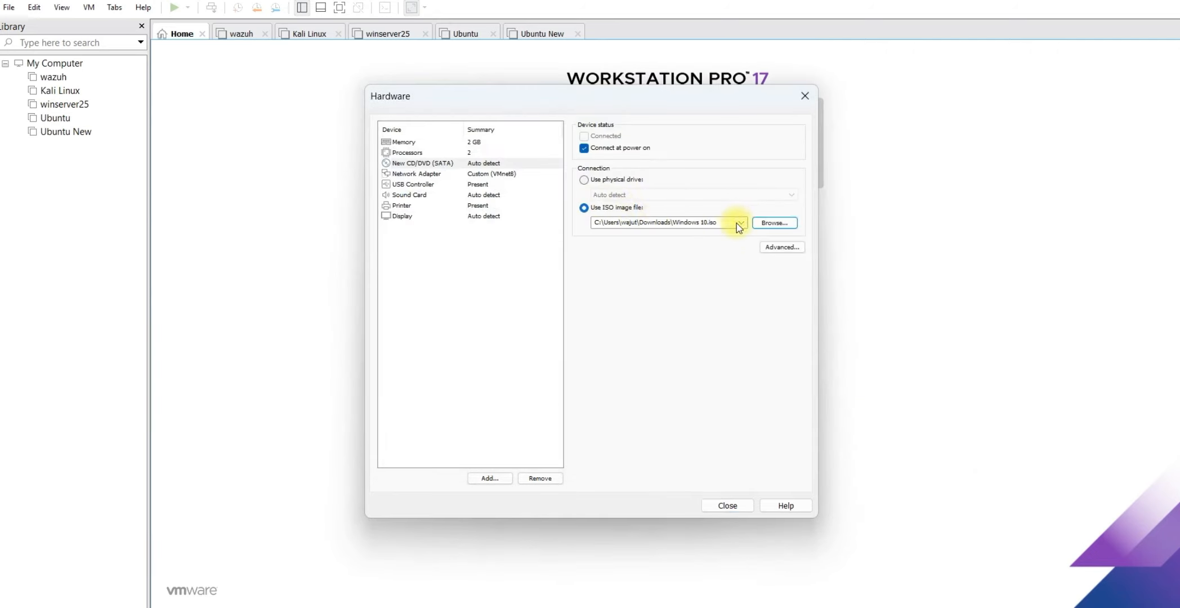
click(723, 507)
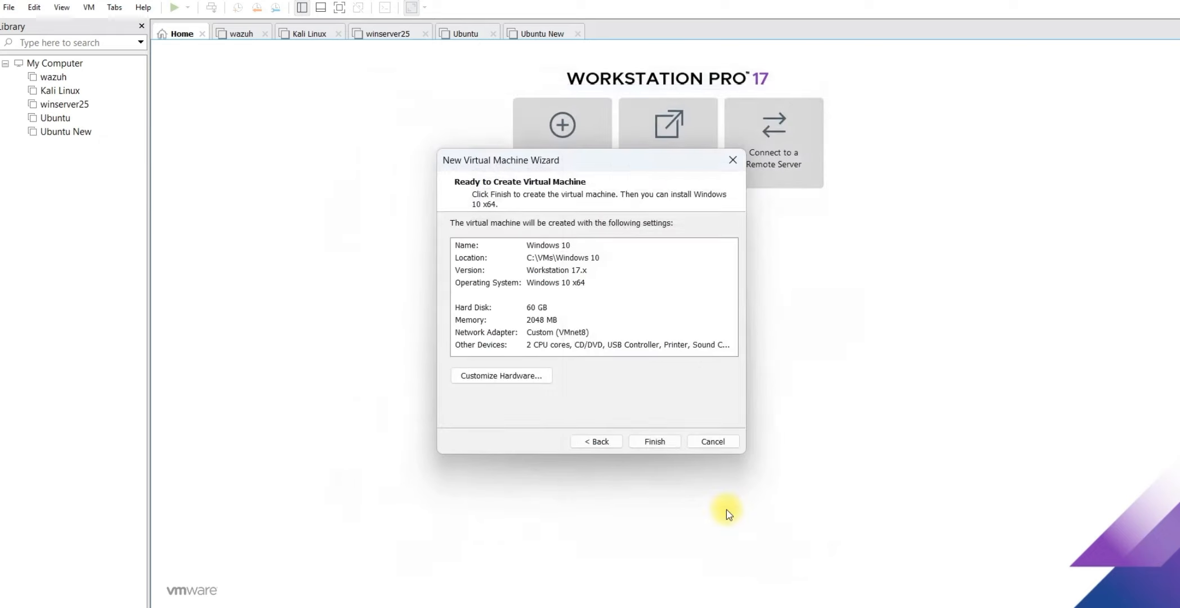
click(655, 442)
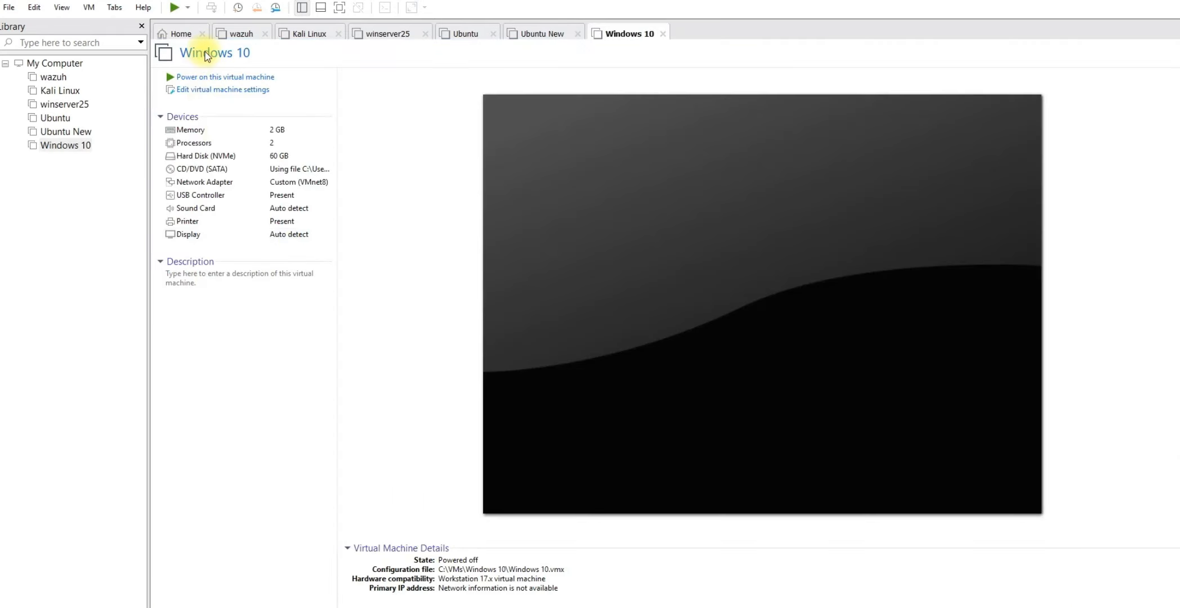
Step: Change the Windows 10 virtual machine's firmware type to BIOS in its advanced options
click(218, 92)
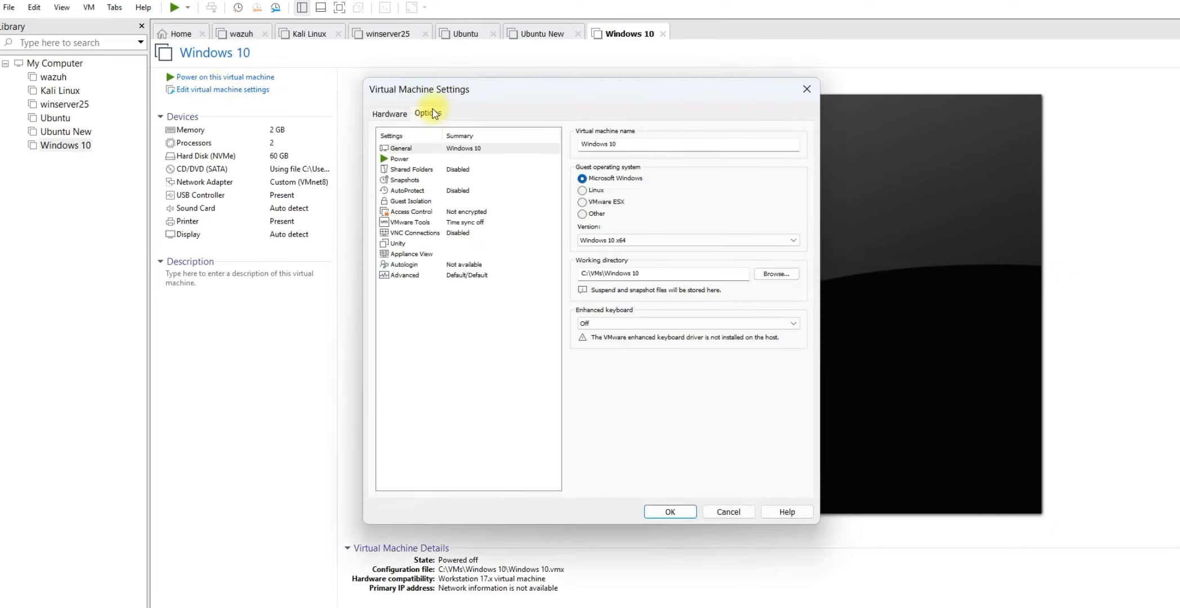
click(426, 274)
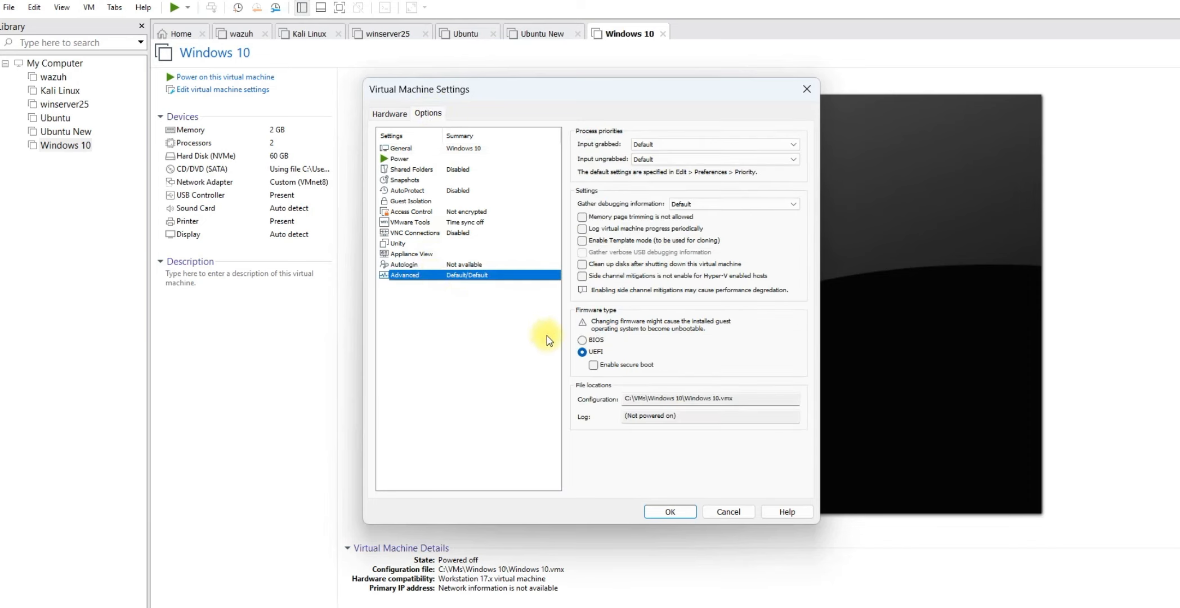
click(581, 349)
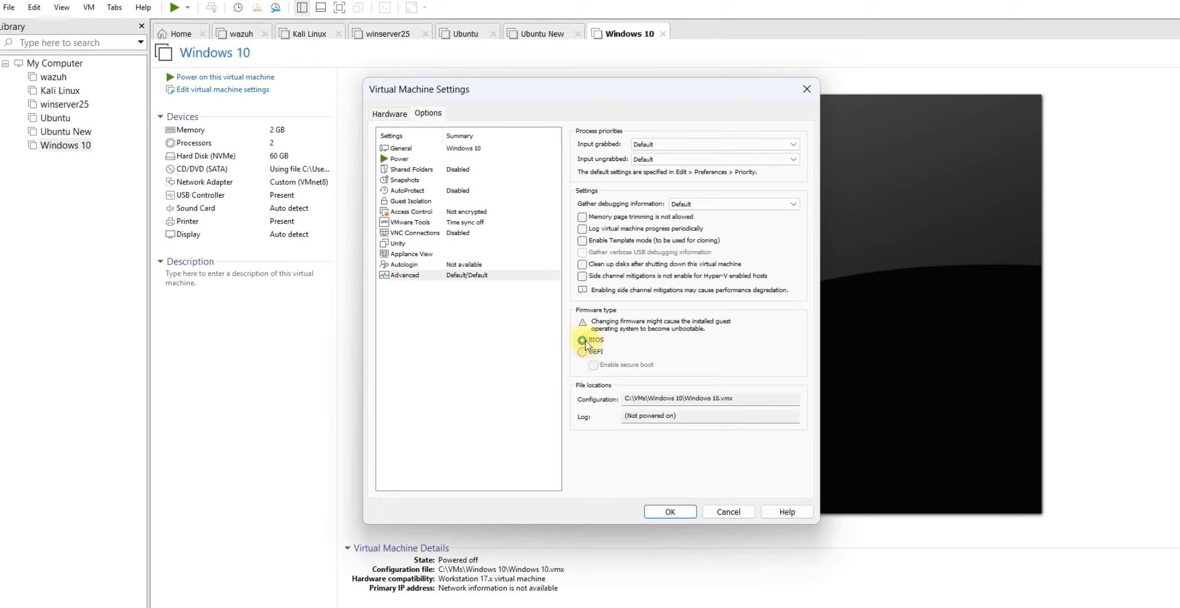
click(670, 512)
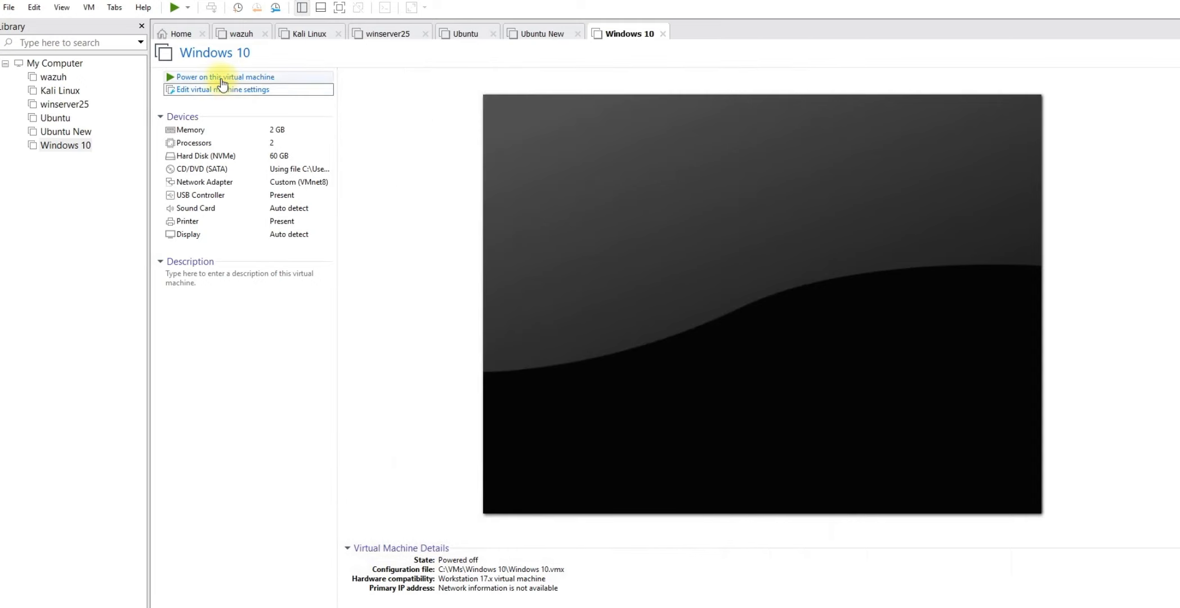
Step: Power on the virtual machine and start Windows Setup with the English (United Kingdom) language and keyboard preferences
click(220, 78)
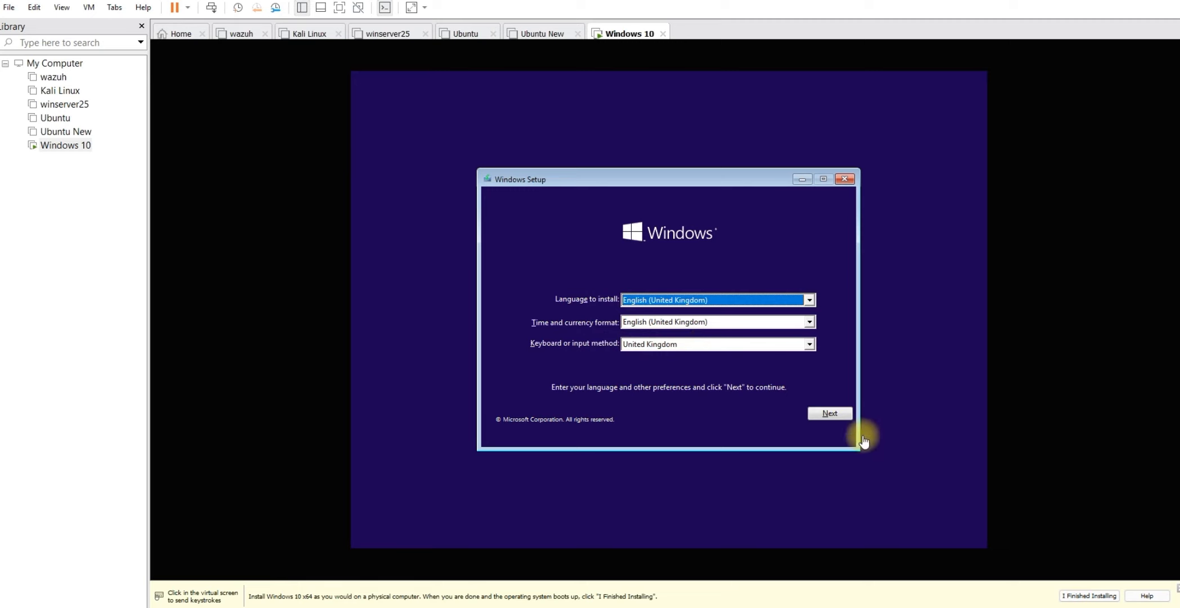
click(830, 413)
click(653, 313)
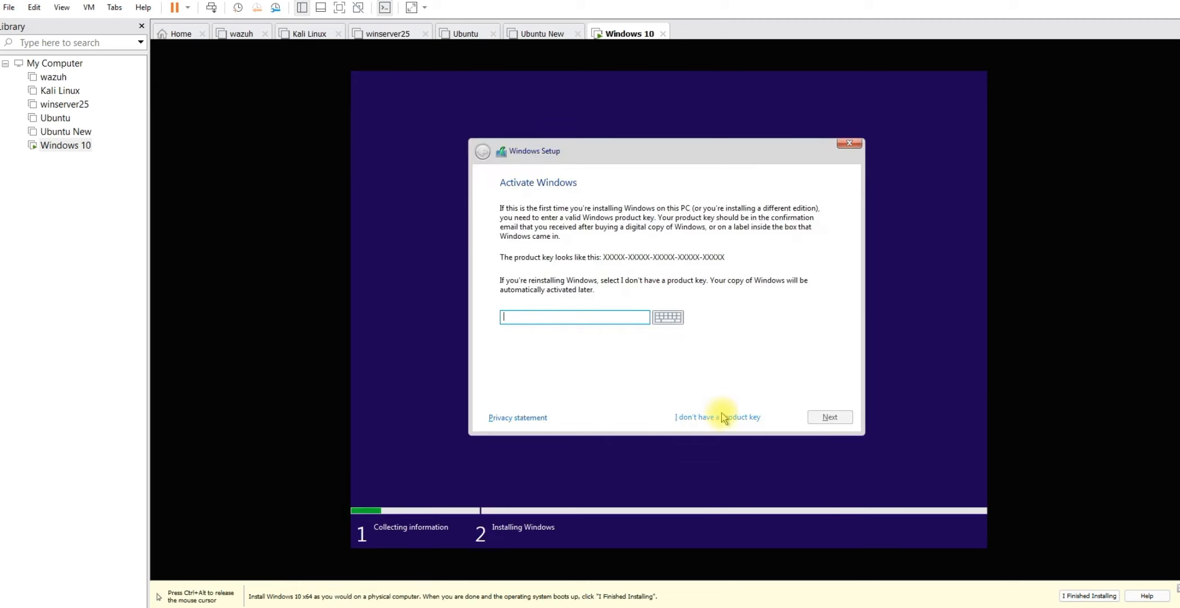
Step: Continue without a product key and select Windows 10 Pro as the edition to install
click(724, 417)
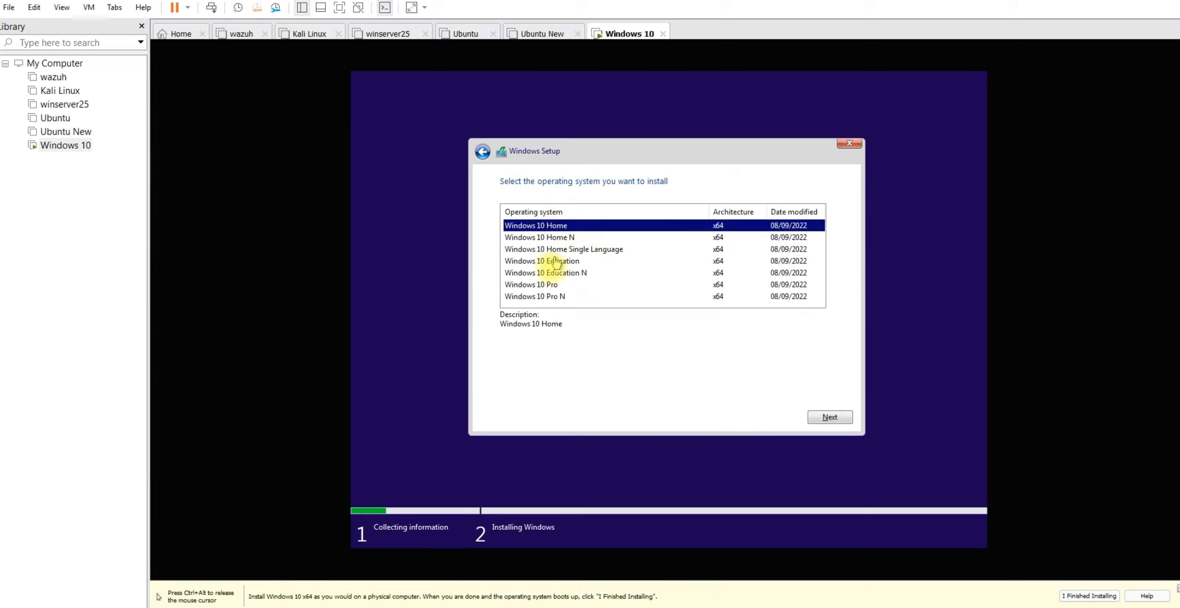
click(547, 285)
click(830, 416)
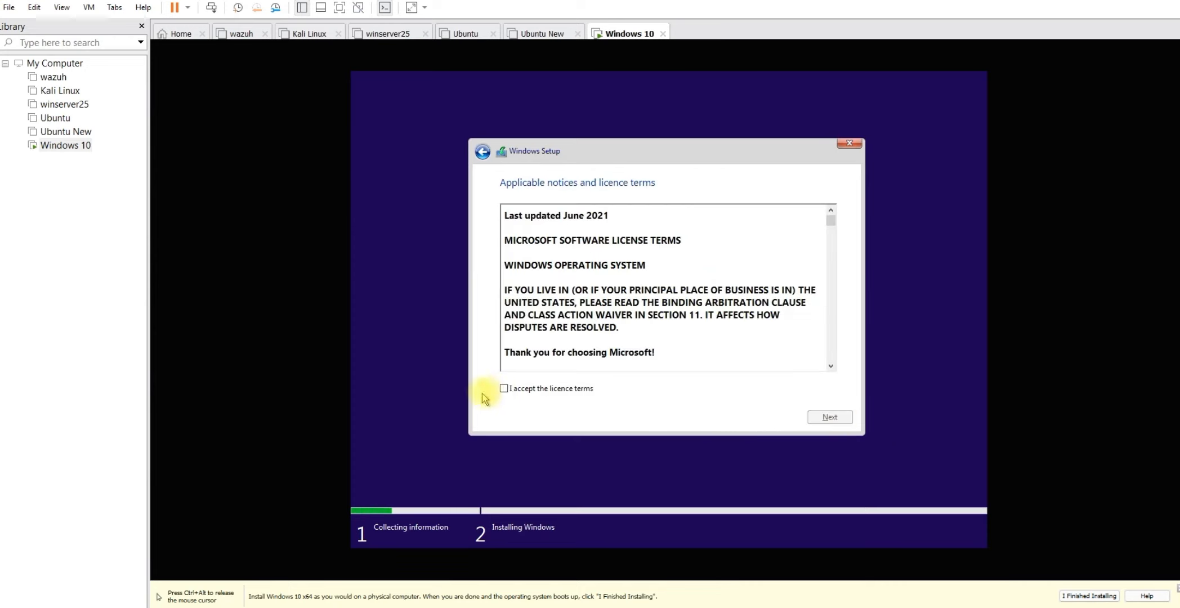
Step: Accept the licence terms and start a custom Windows-only installation on Drive 0 Unallocated Space
click(505, 389)
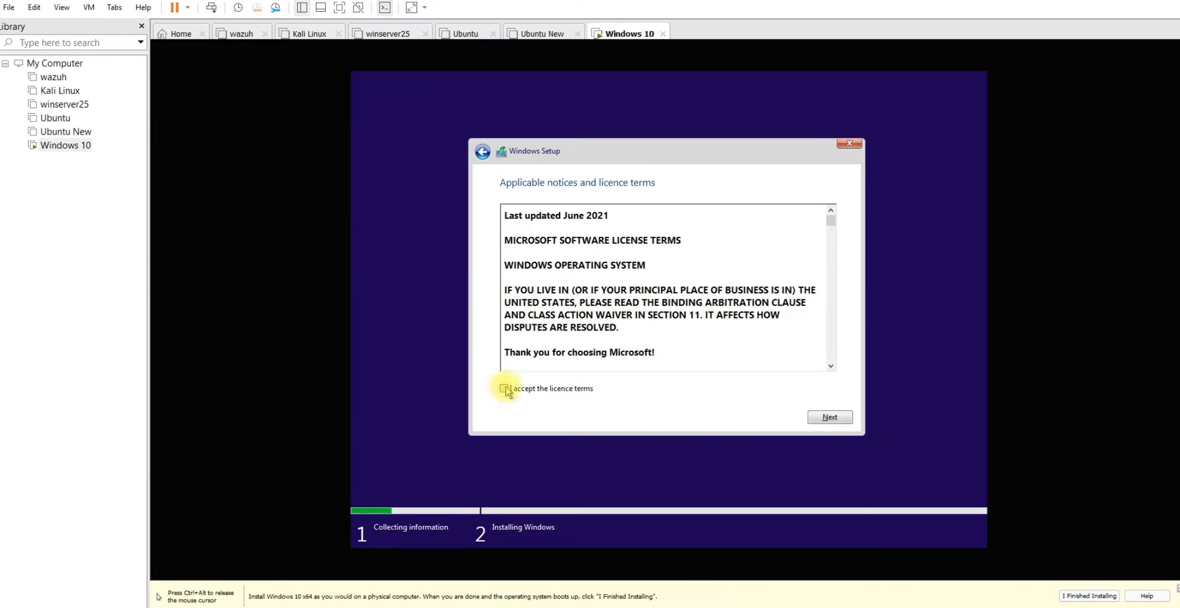
click(830, 417)
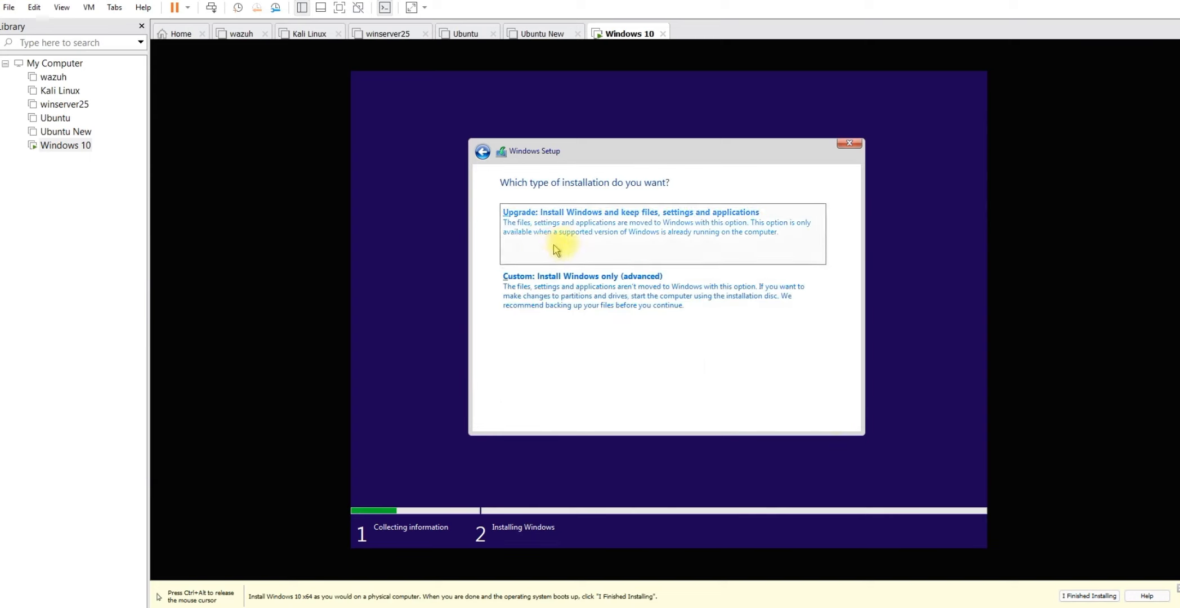
click(586, 290)
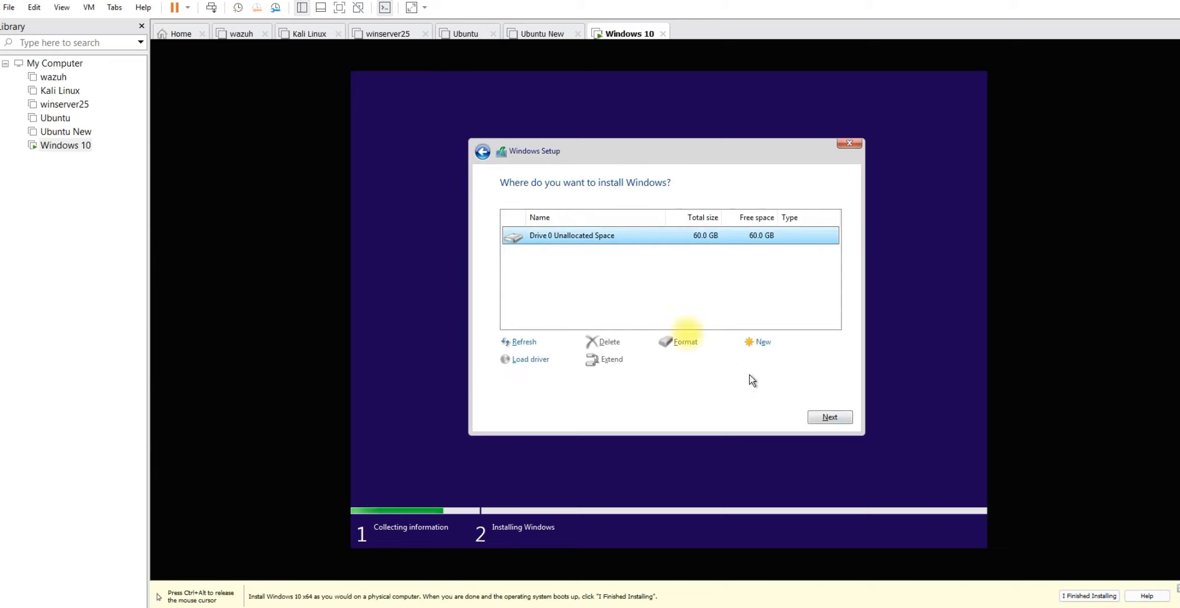
click(829, 418)
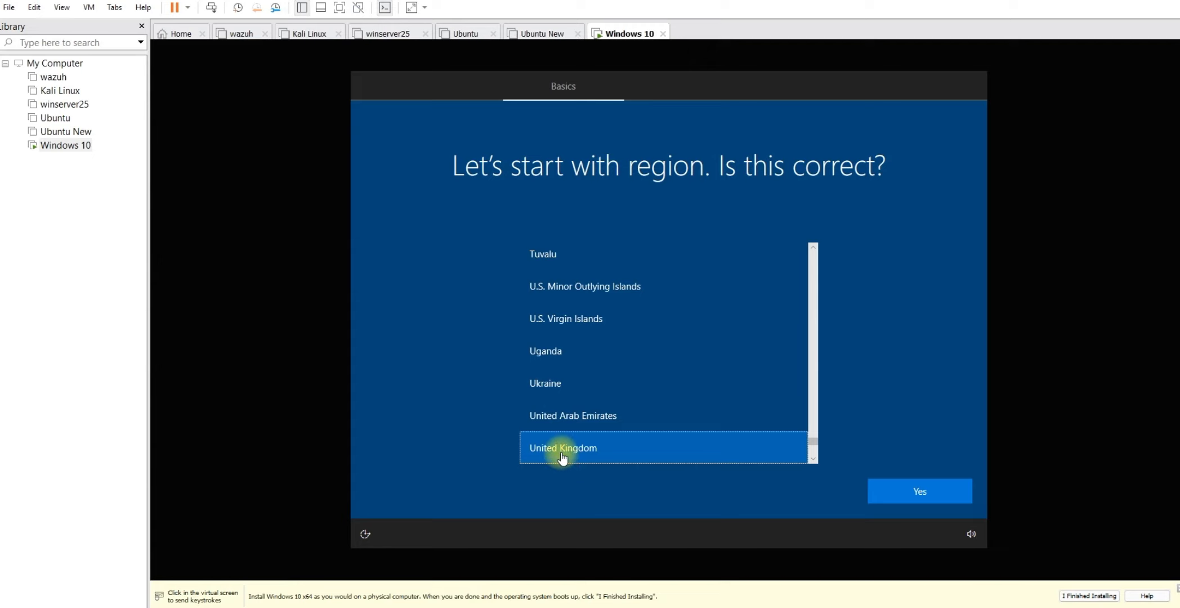
Step: Confirm United Kingdom as the region and keyboard layout, and skip adding a second keyboard layout
click(921, 495)
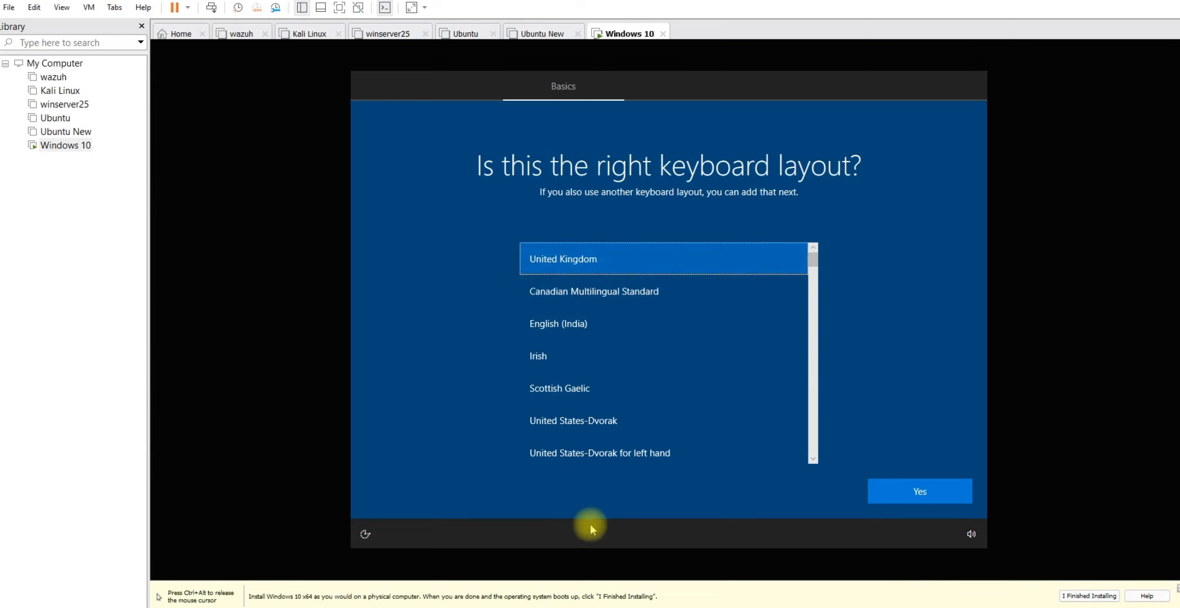
click(530, 358)
click(547, 389)
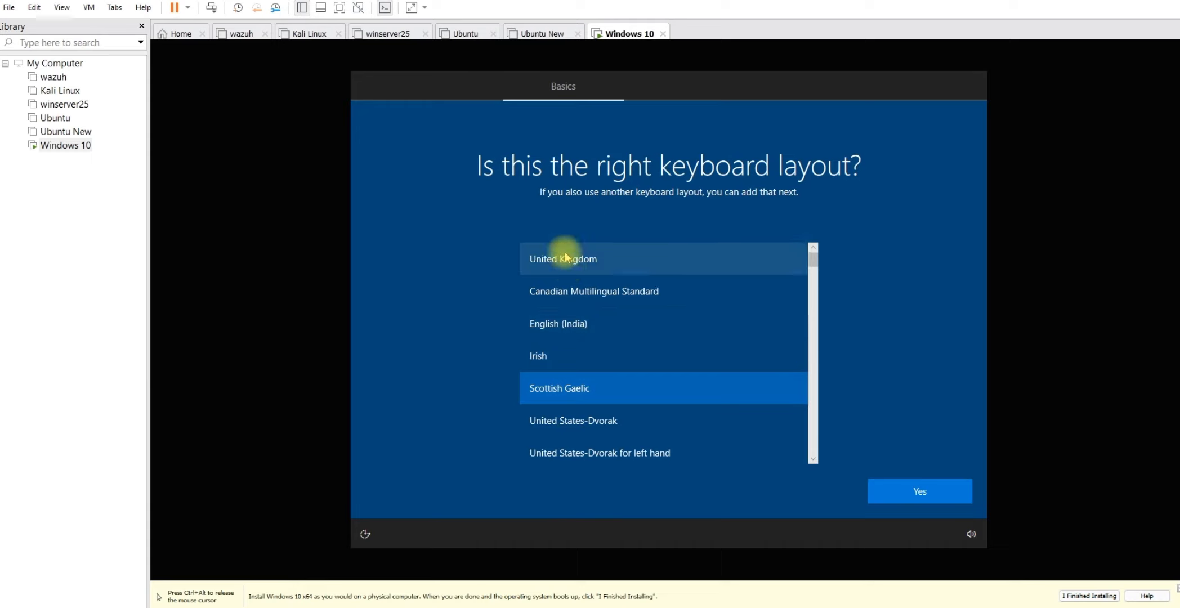
click(563, 258)
click(917, 488)
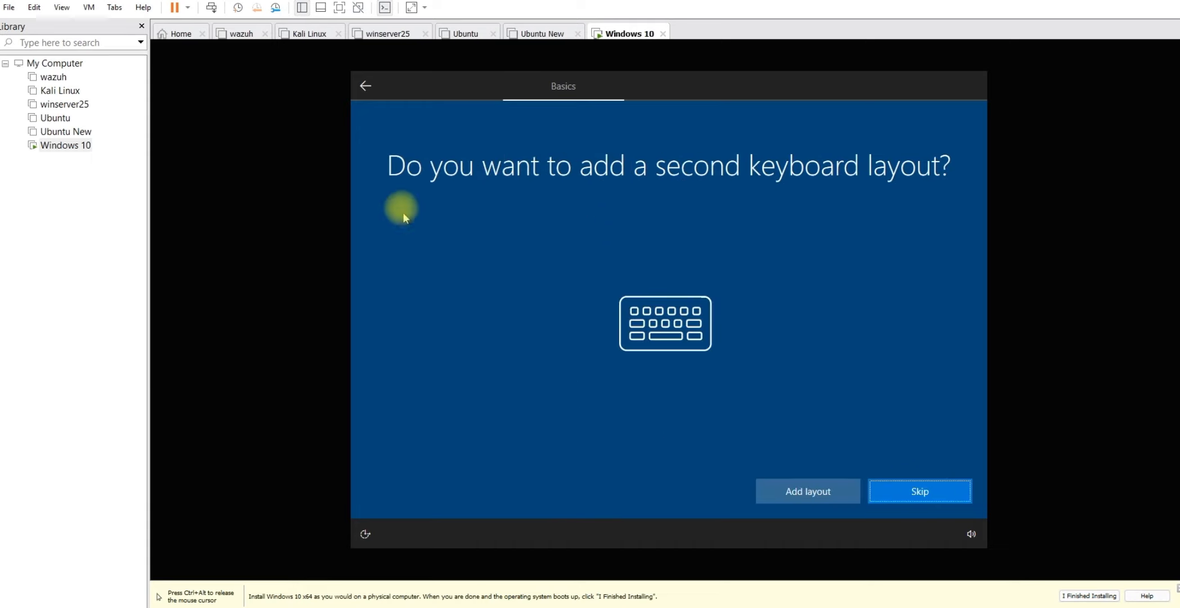
click(918, 493)
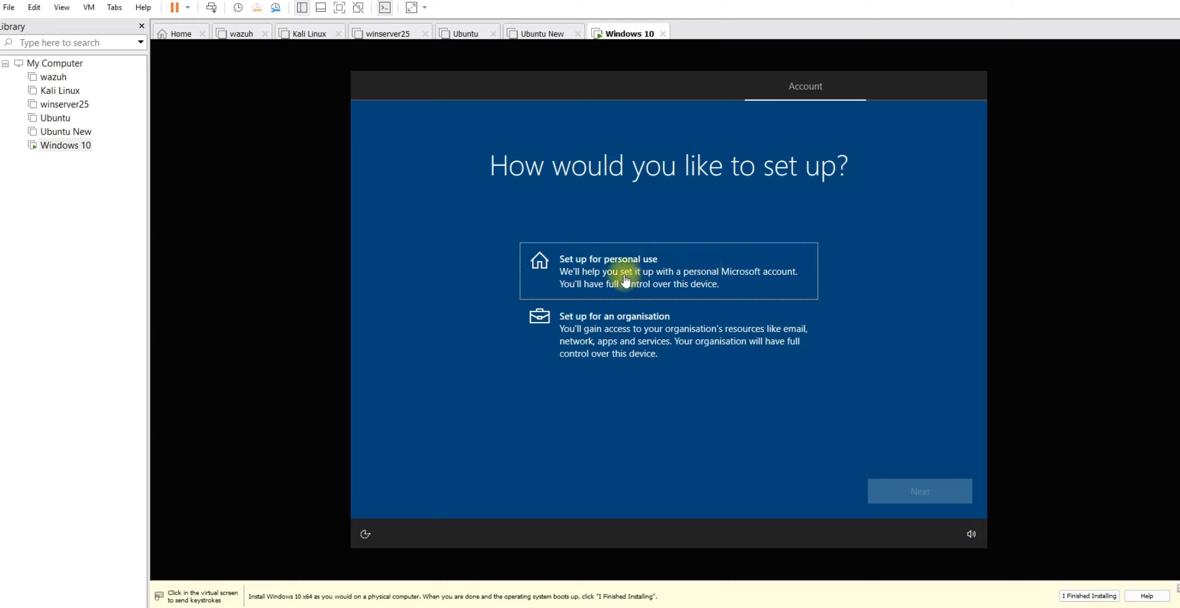
Step: Set up the PC for an organisation and choose domain join instead of signing in with a Microsoft account
click(633, 336)
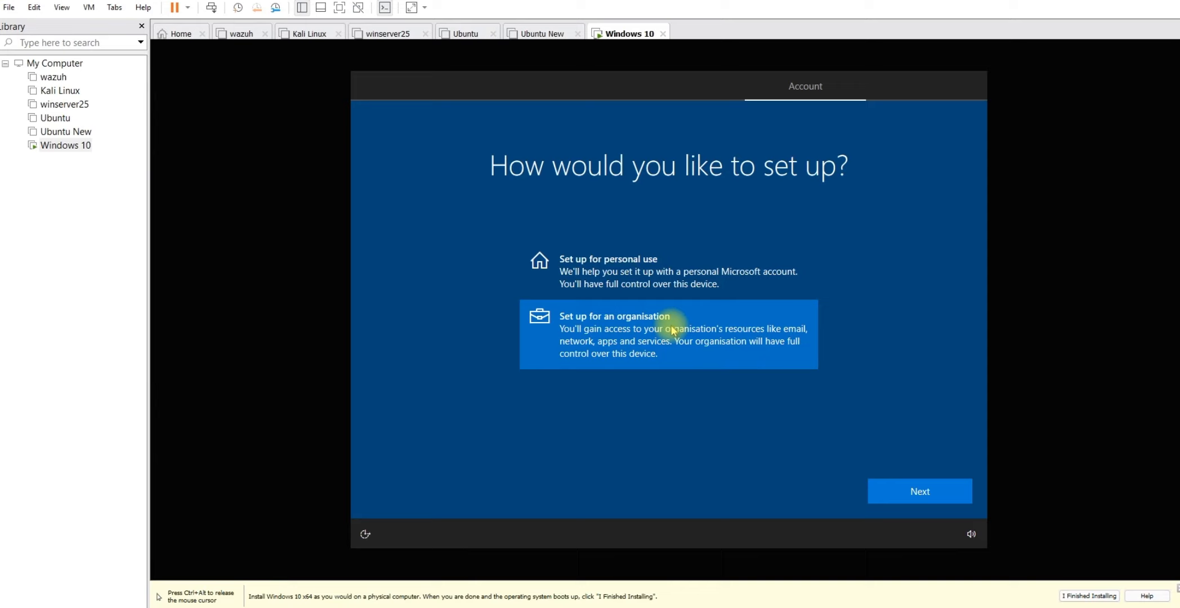
click(940, 496)
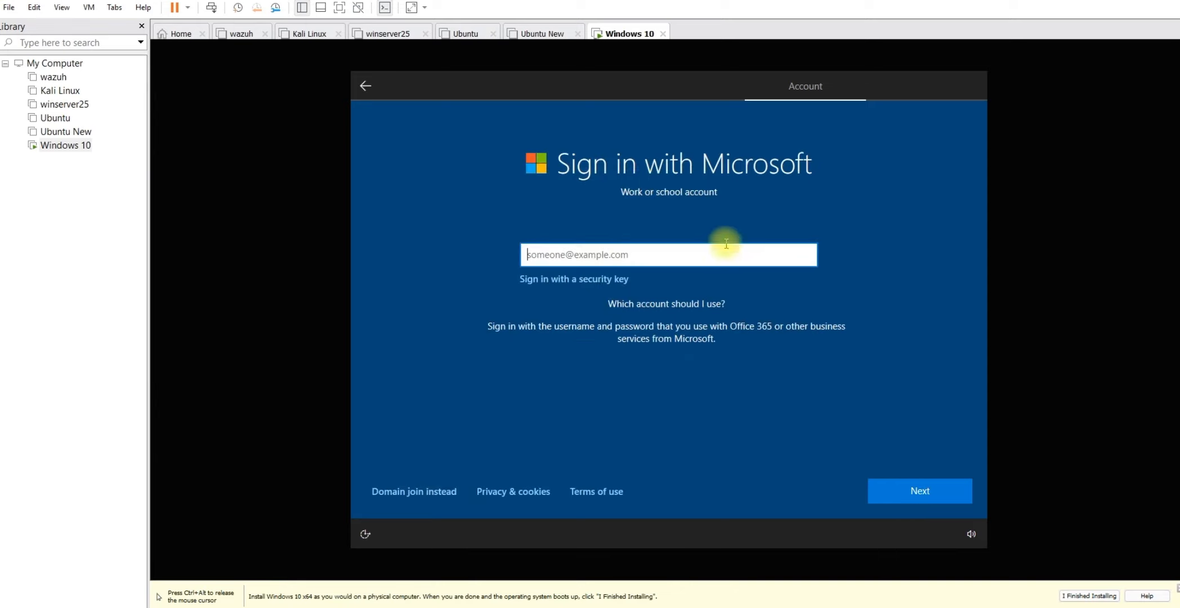
click(406, 492)
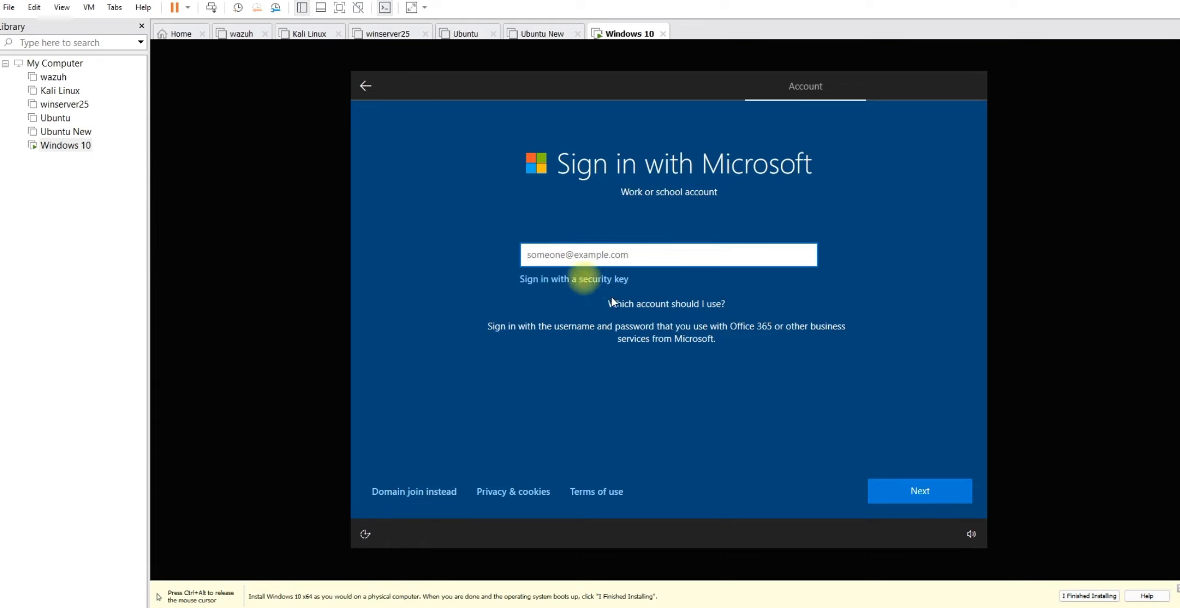
click(415, 496)
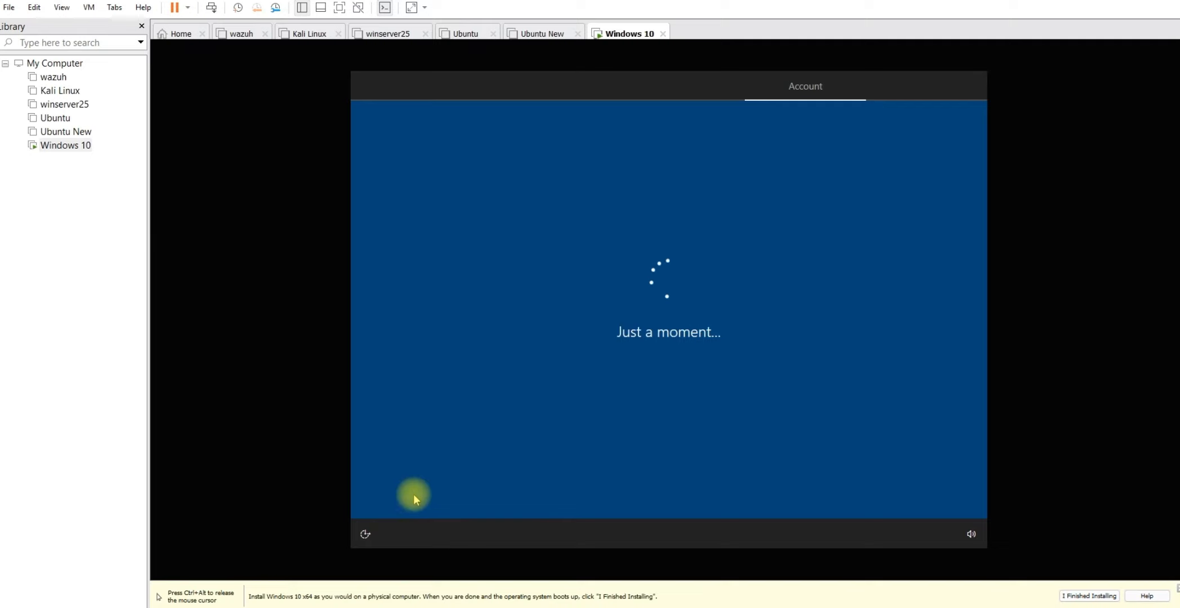
Step: Create the local account by entering the user's name and the account password
click(555, 386)
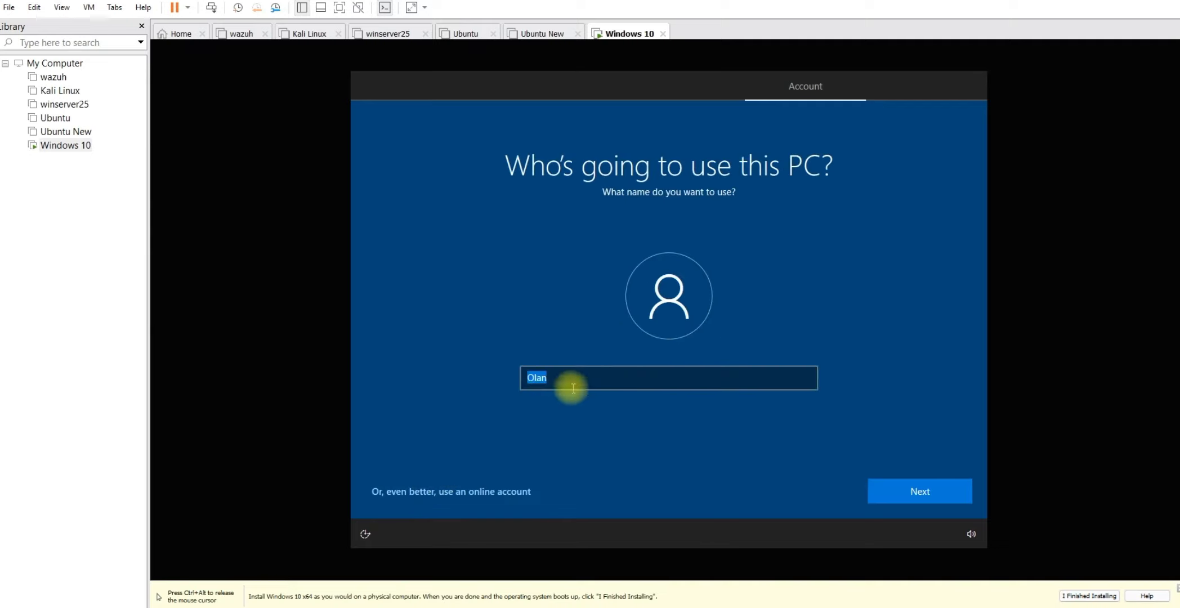
click(567, 382)
click(933, 496)
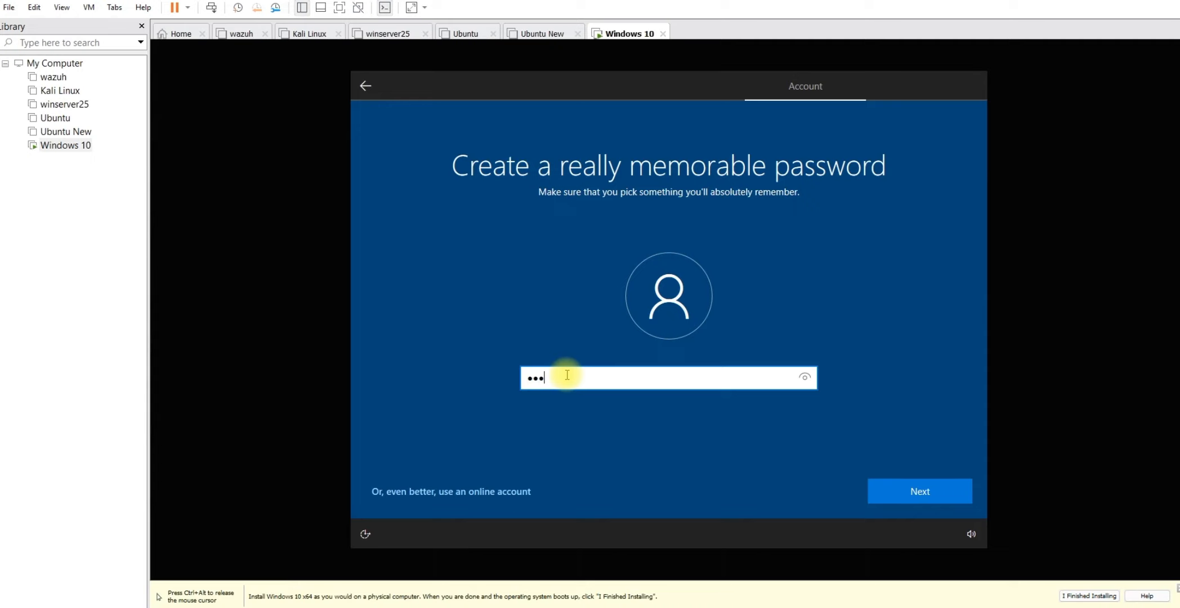
text(****)
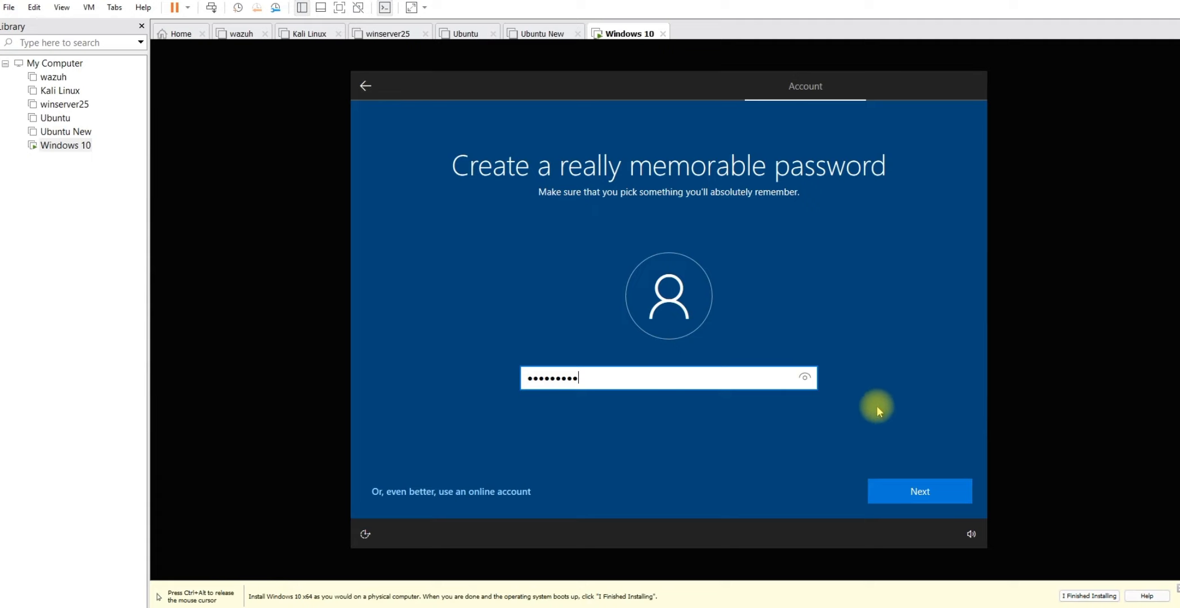
click(914, 490)
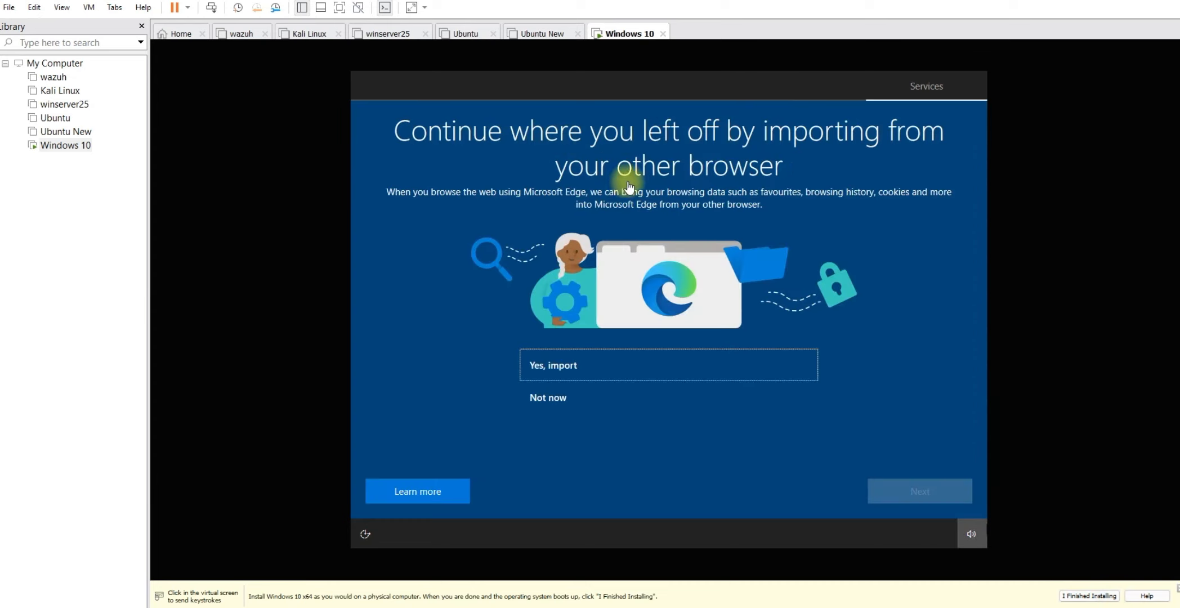
Step: Decline importing browser data, and accept Yes for both location use and Find my device
click(546, 399)
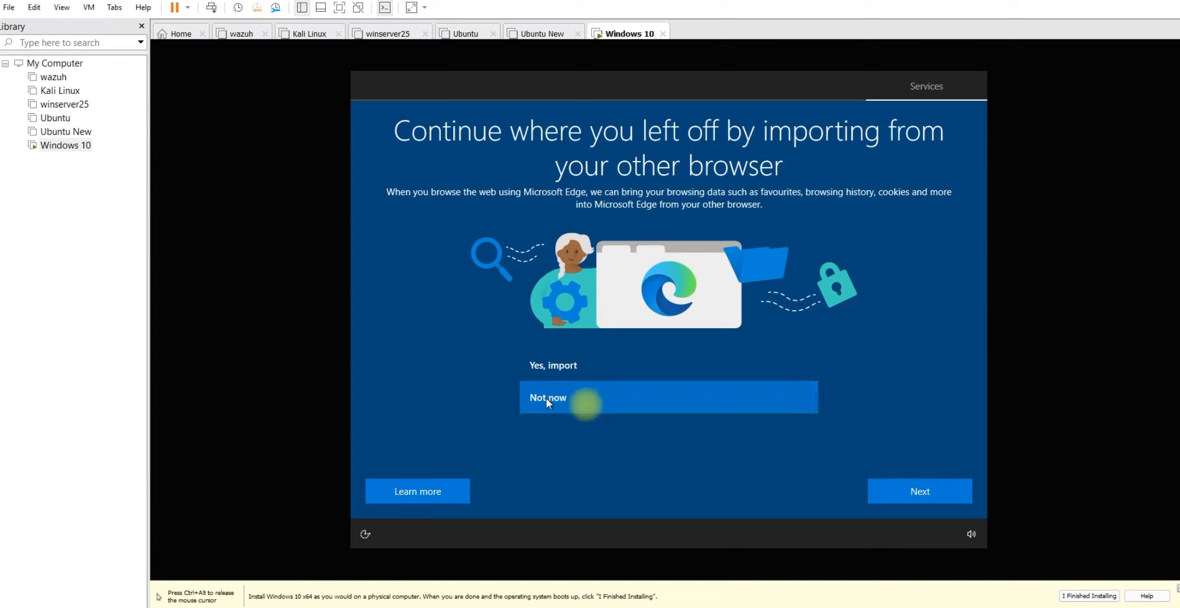
click(922, 493)
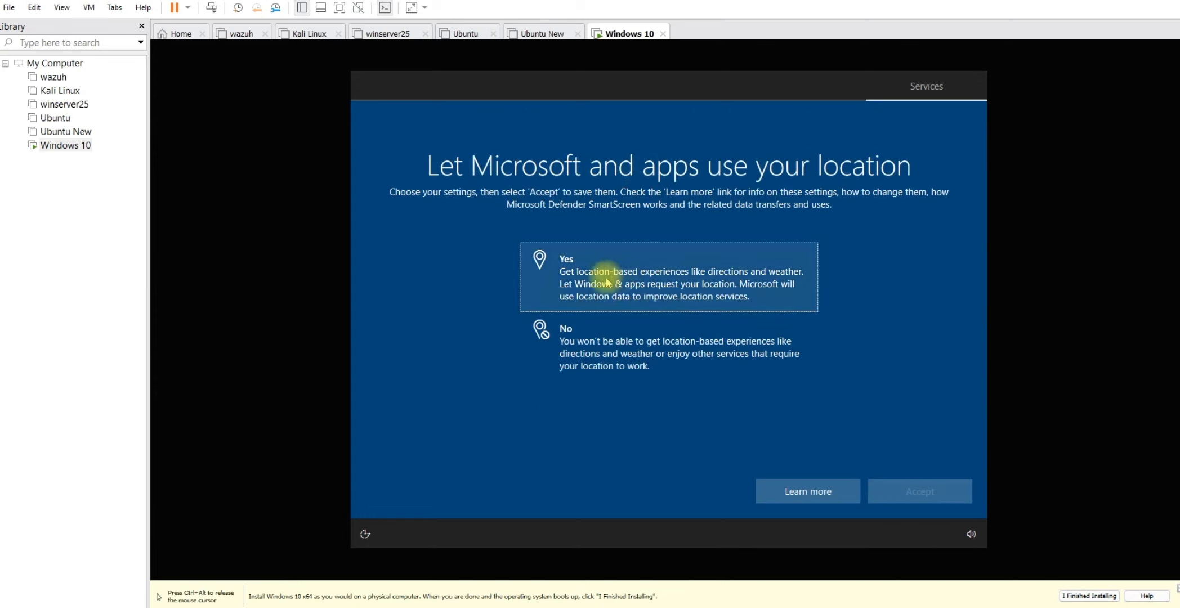
click(563, 276)
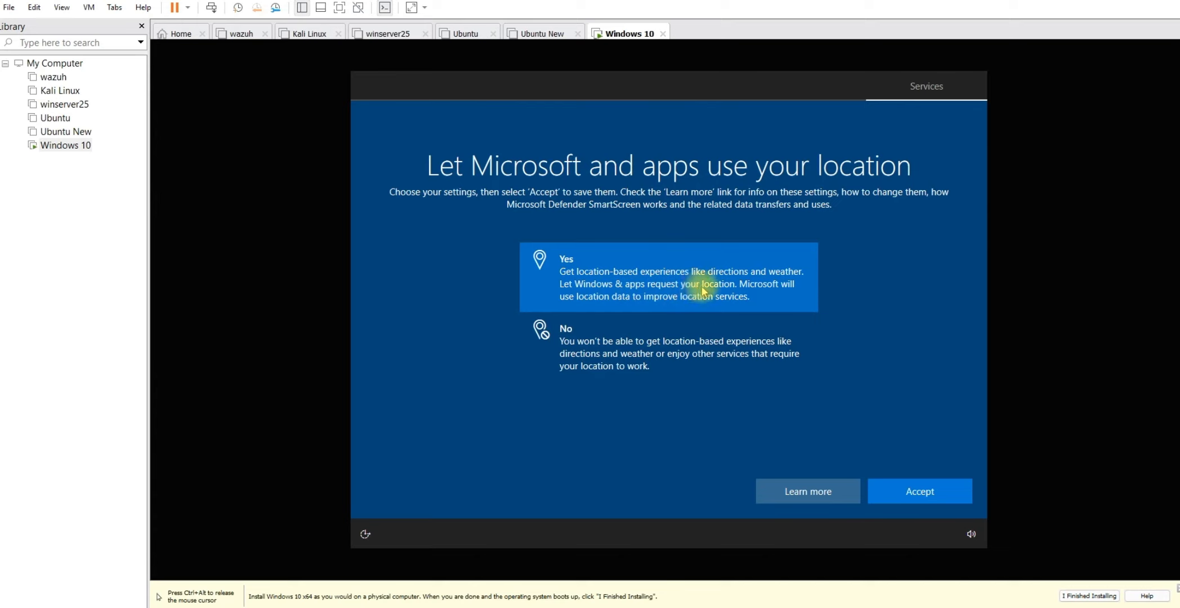
click(624, 363)
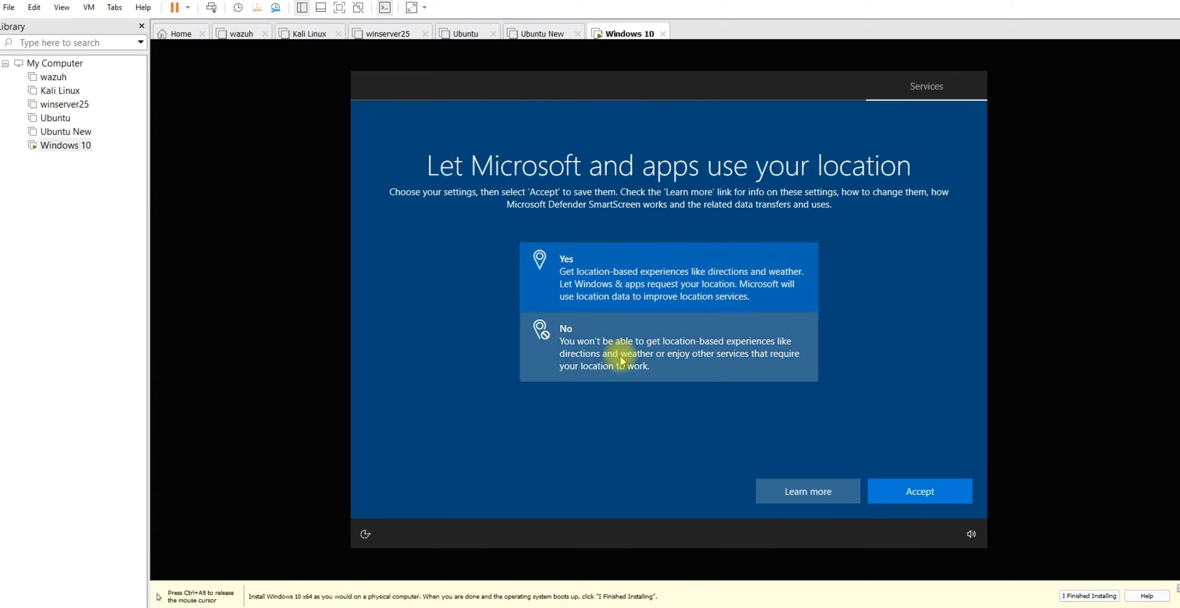
click(933, 496)
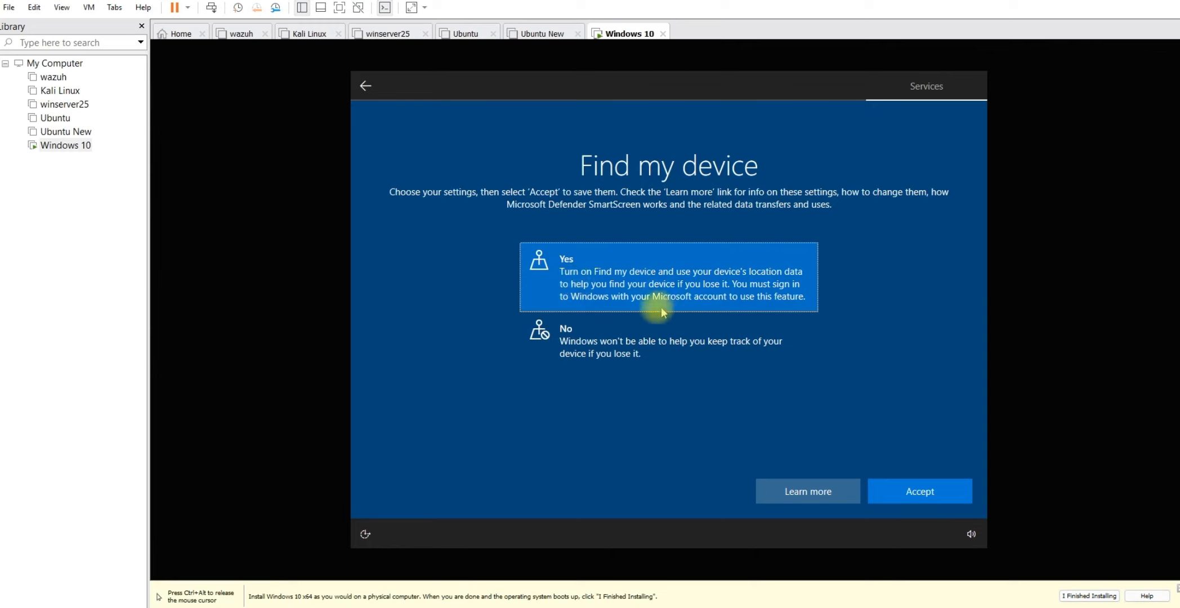
click(918, 493)
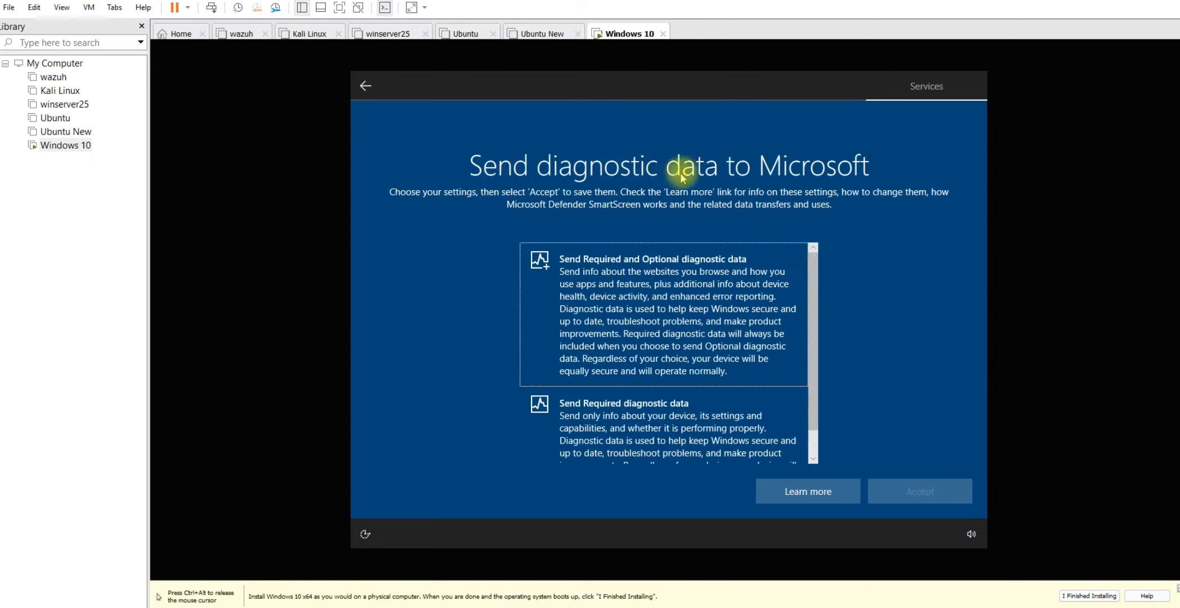
Step: Choose to send only Required diagnostic data and accept No for improving inking and typing
scroll(673, 436, down, 1)
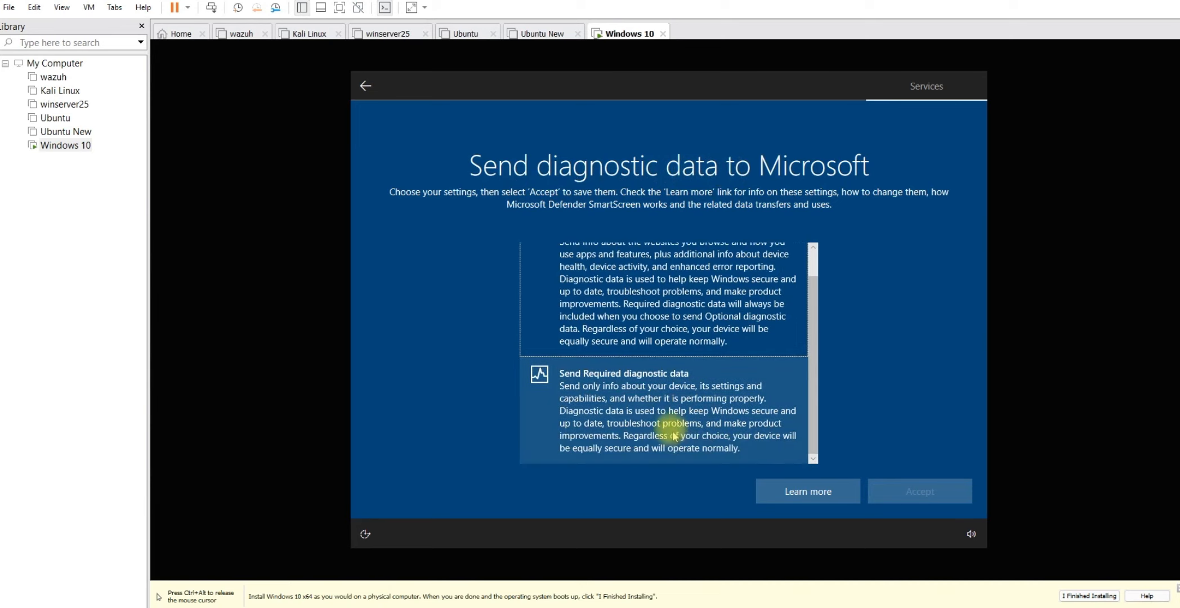
click(599, 385)
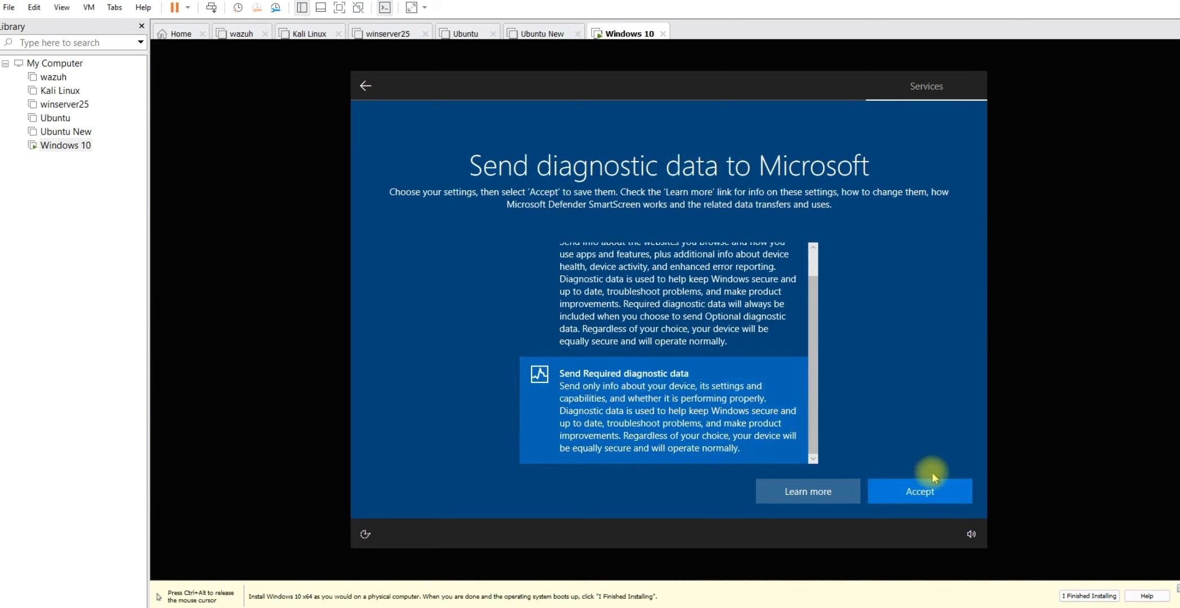
scroll(793, 270, up, 1)
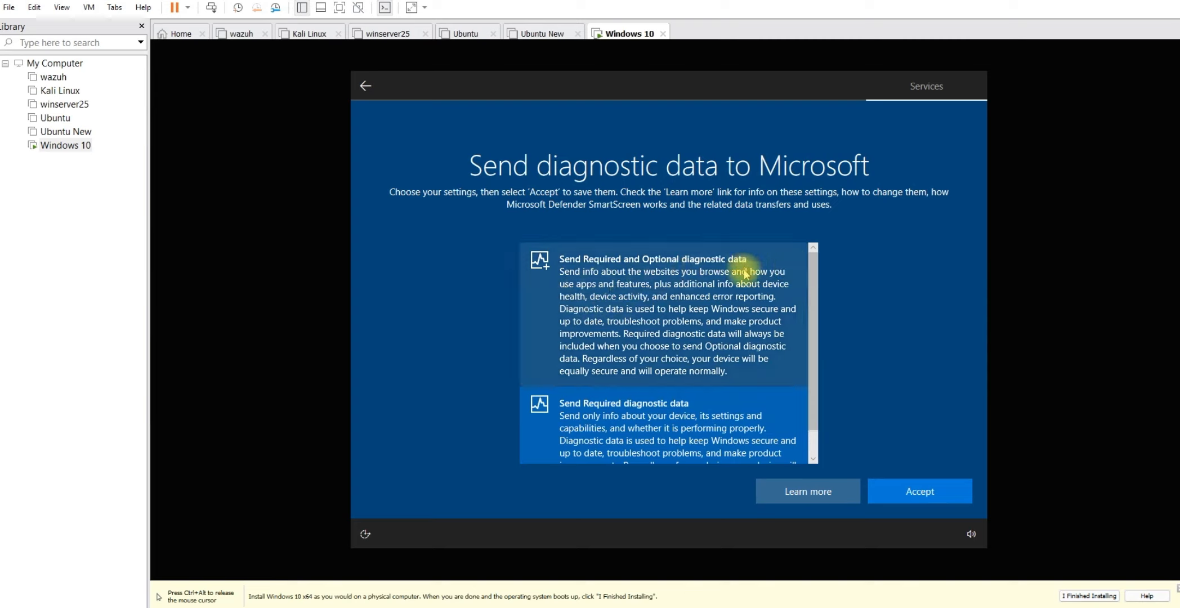
click(925, 483)
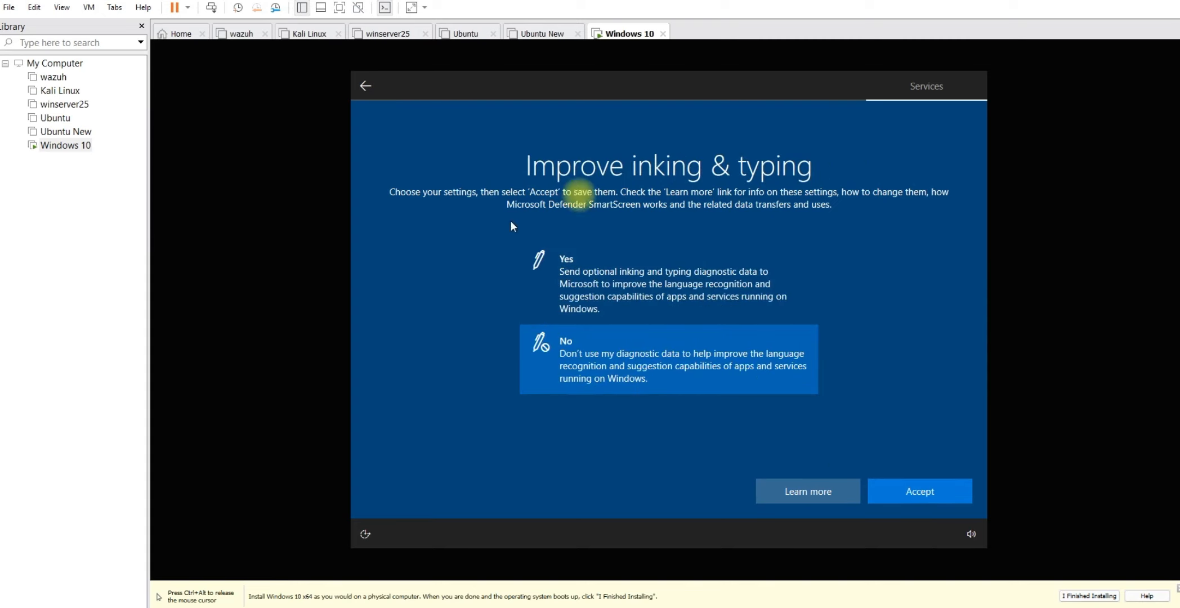
click(938, 498)
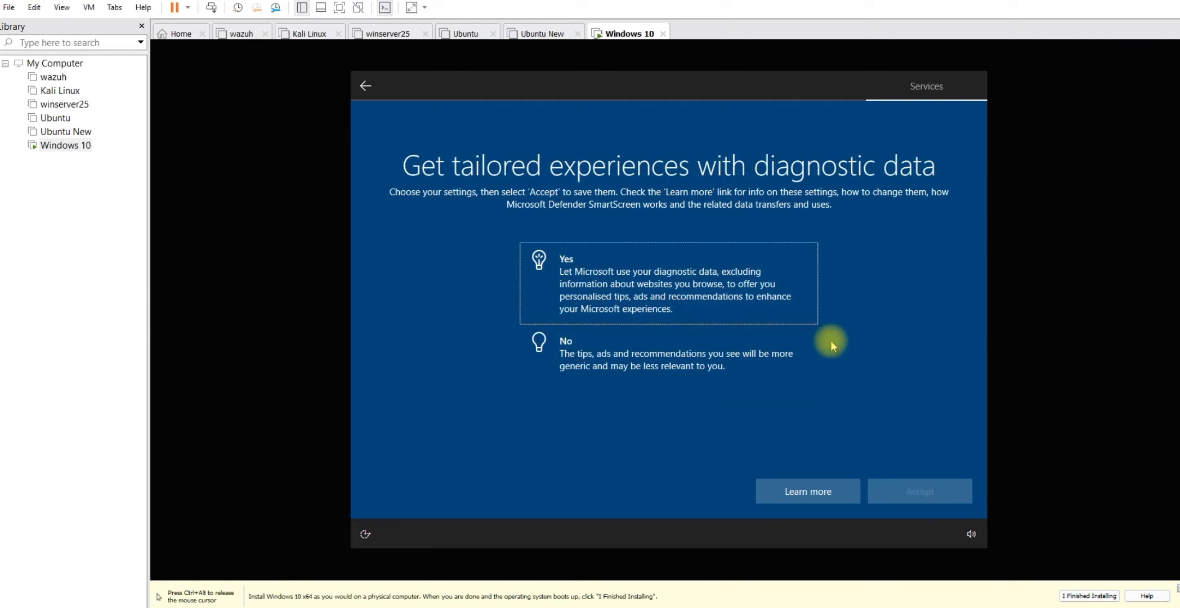
Step: Decline tailored experiences, experience customisation and Cortana to complete the Windows setup
click(724, 367)
click(910, 489)
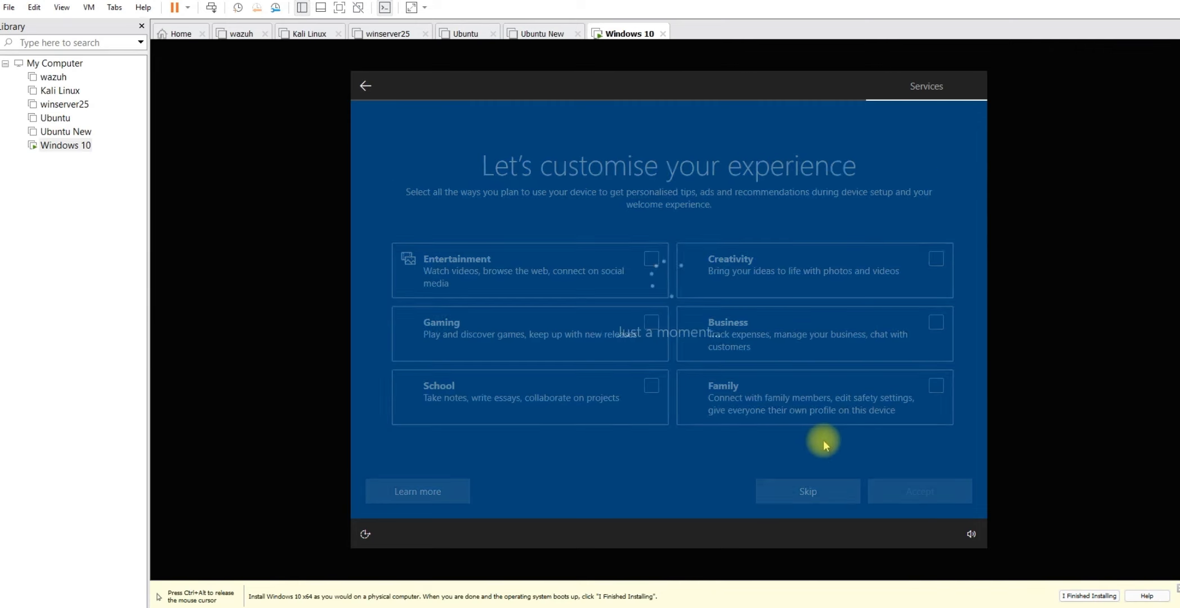
click(794, 494)
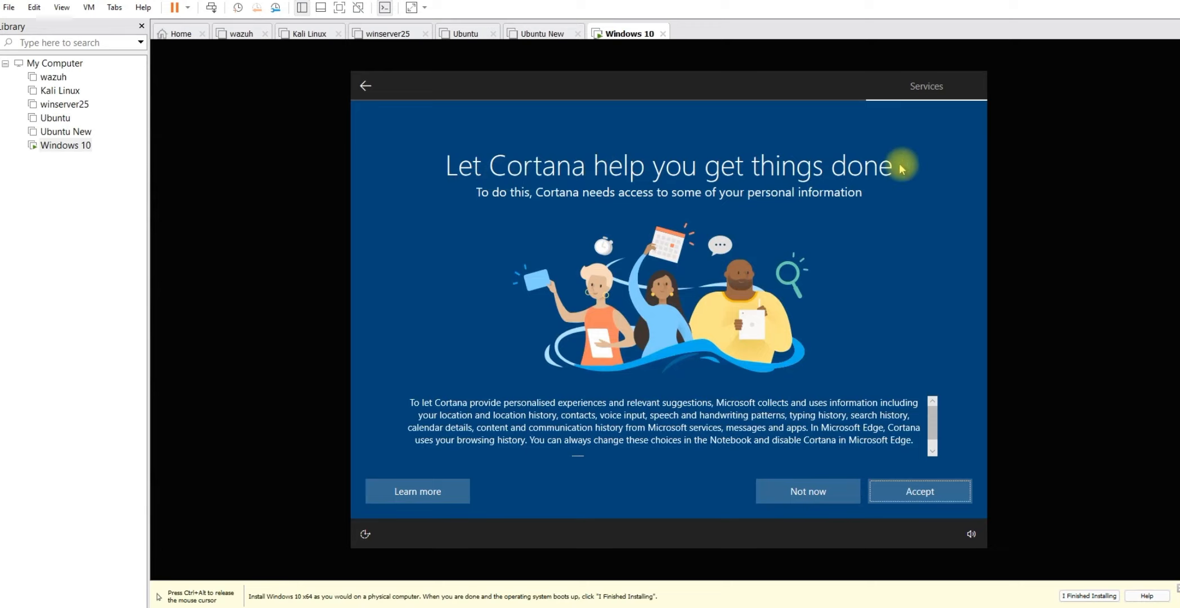
click(808, 494)
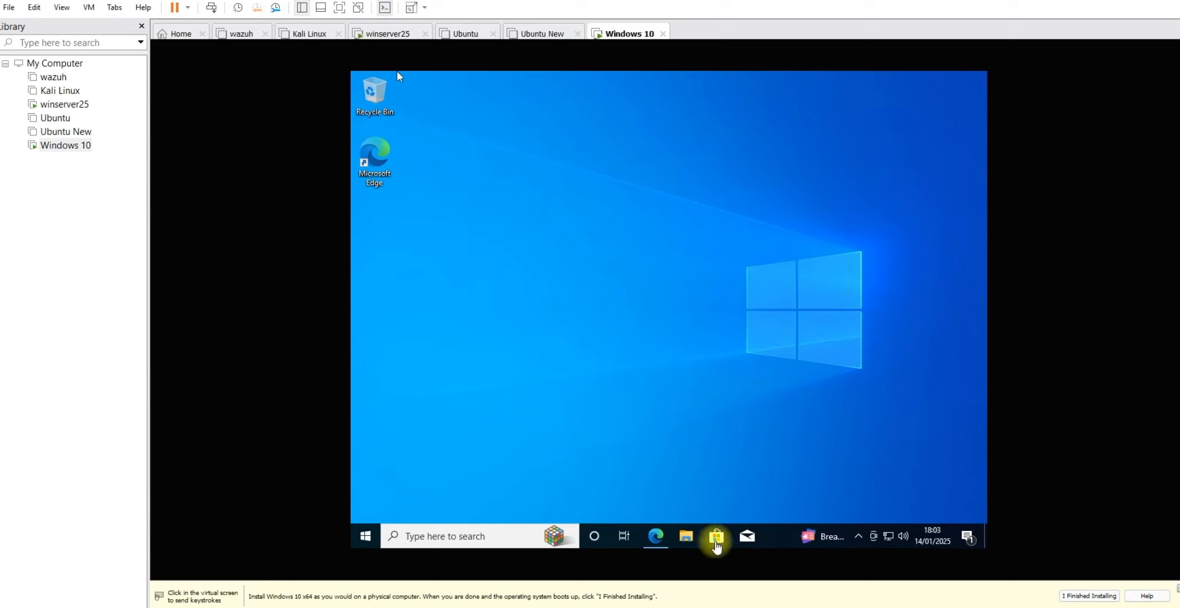
Step: Open the advanced system settings by way of This PC's properties
click(685, 540)
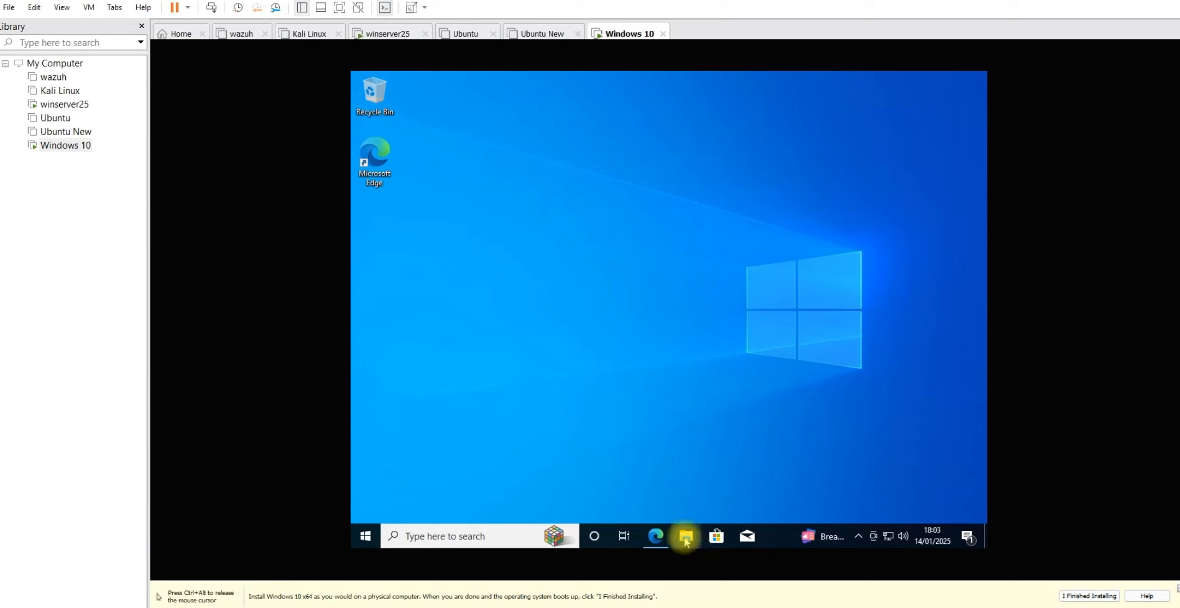
right_click(460, 327)
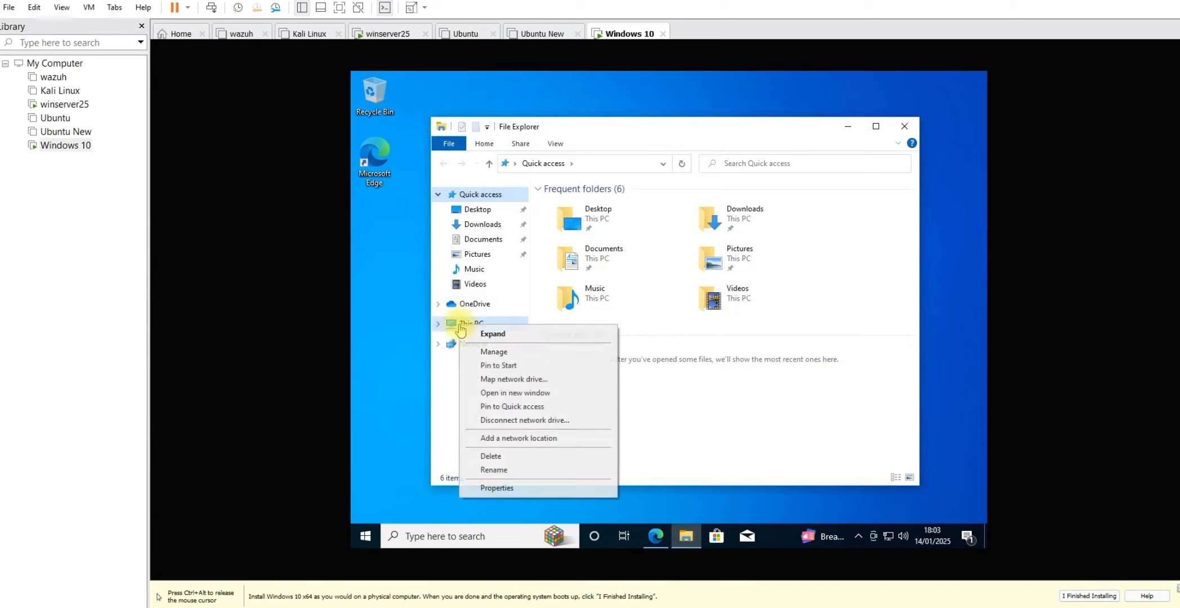
click(505, 490)
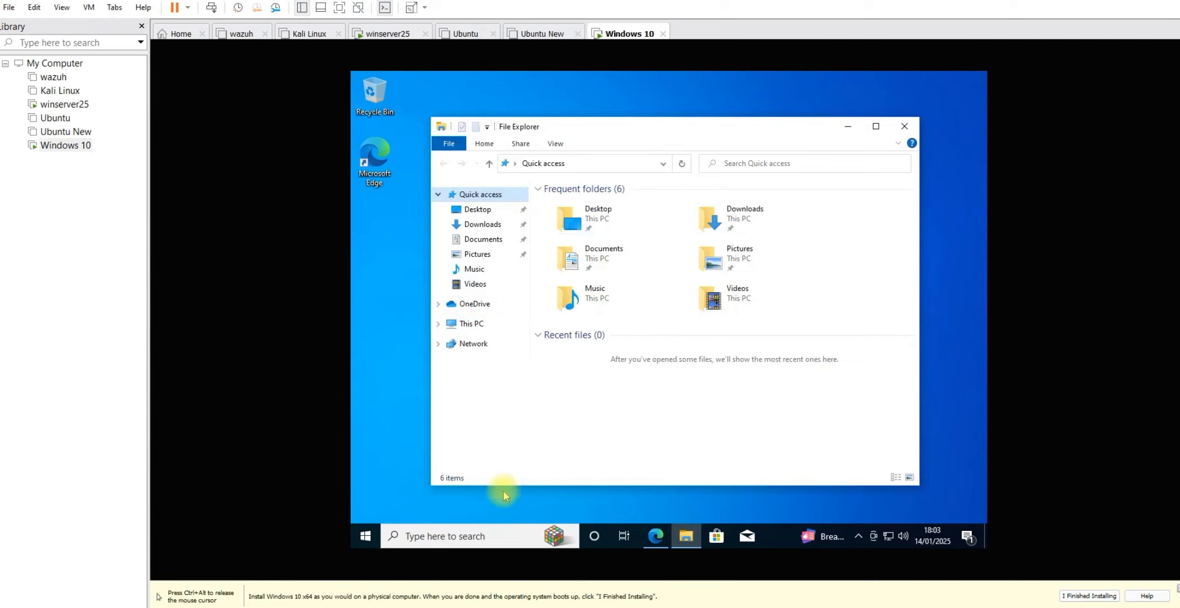
drag(978, 302, 978, 436)
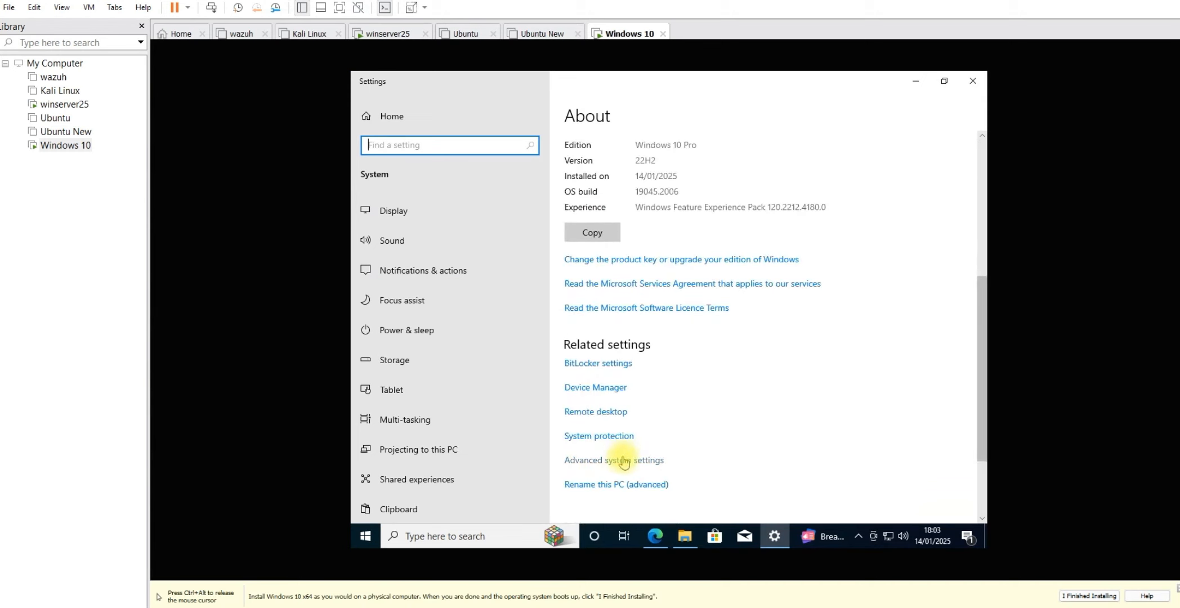
click(623, 463)
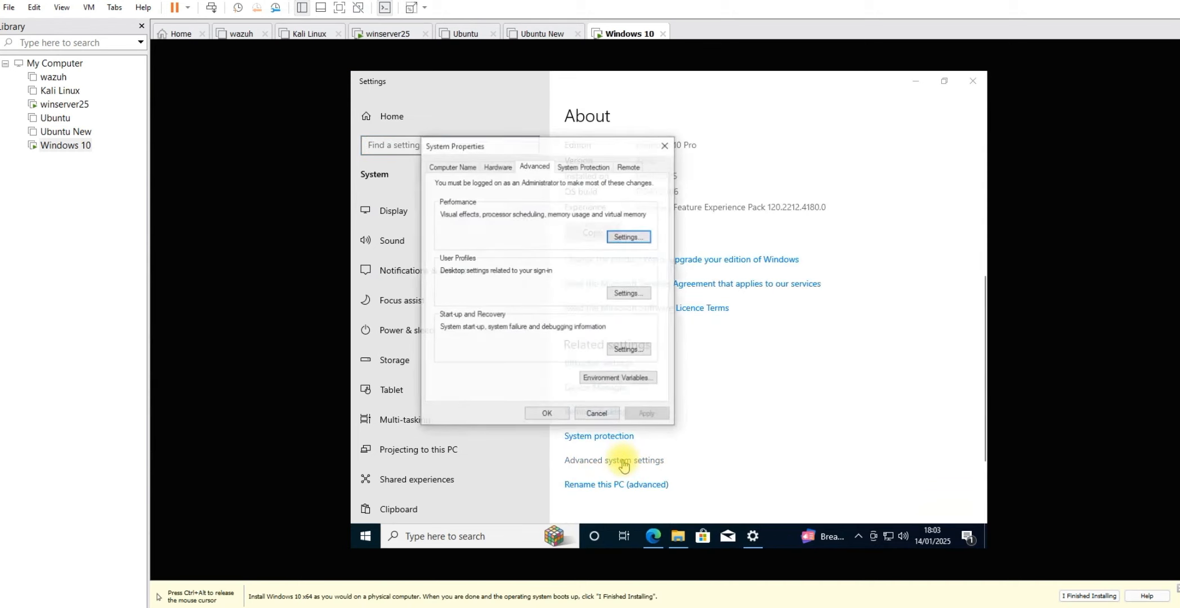
Step: Enter Computer1 as the new computer name in the computer name and domain change settings
click(445, 167)
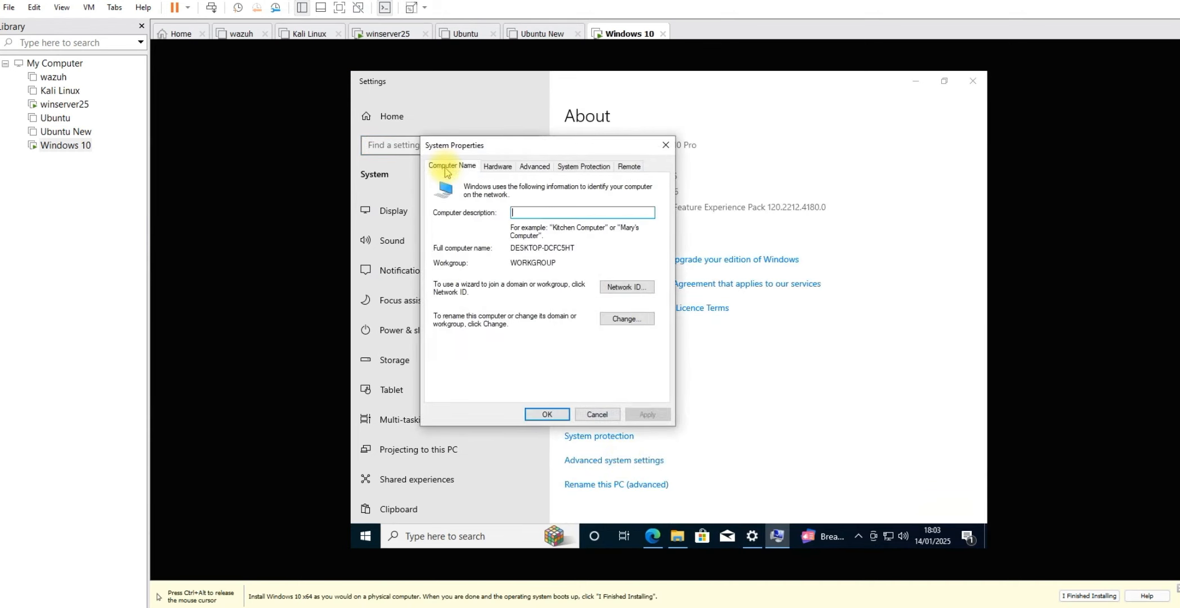
click(631, 318)
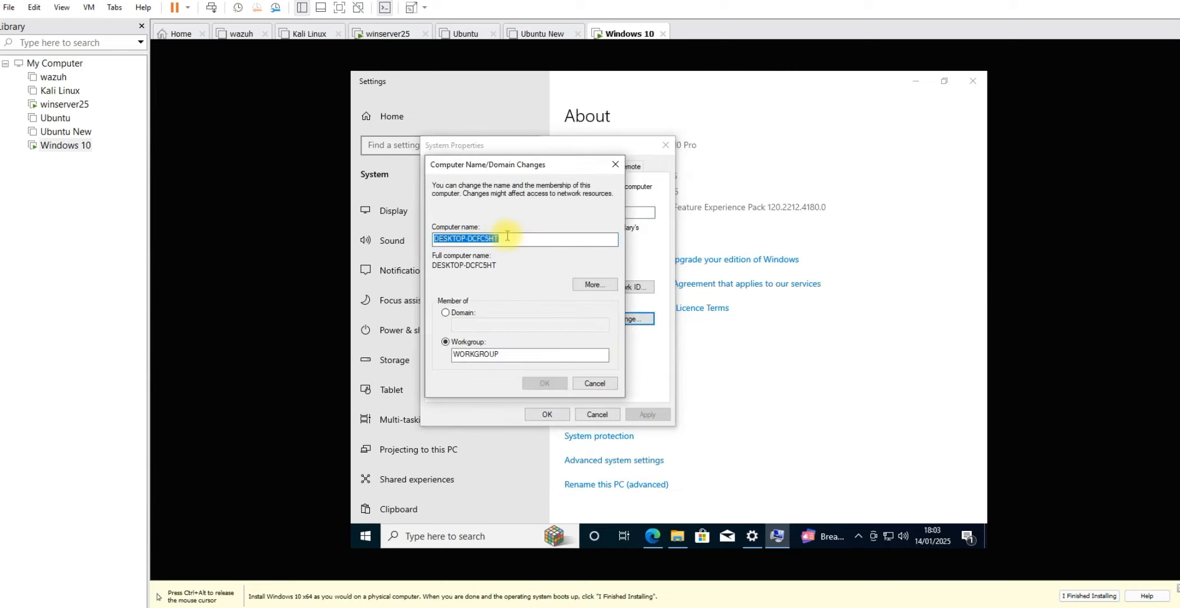
click(507, 236)
drag(507, 236, 440, 237)
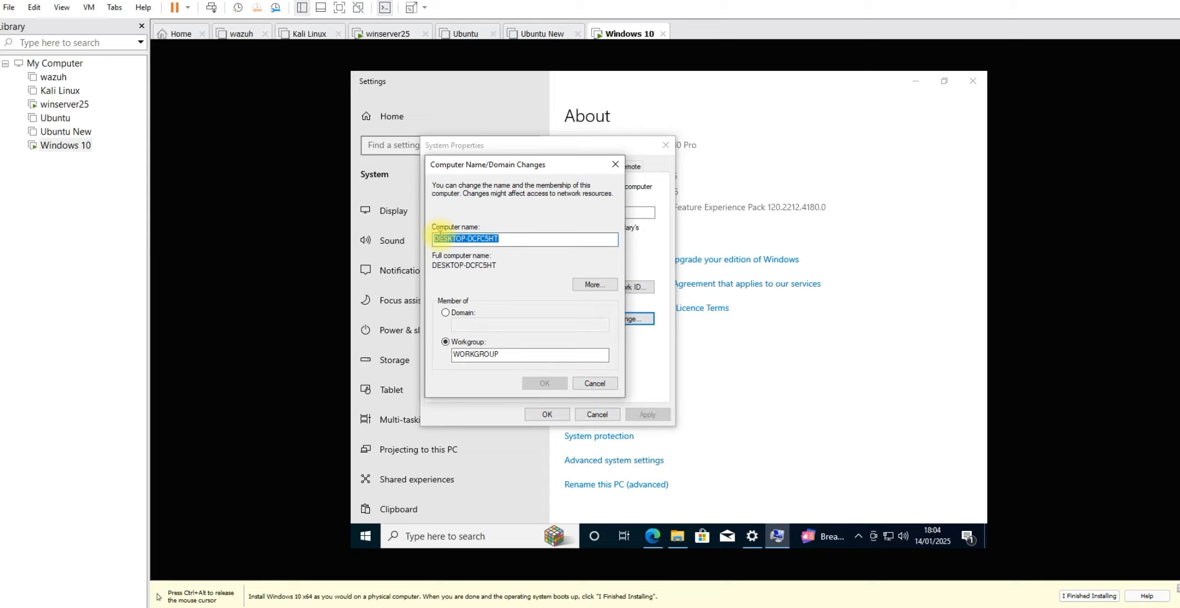
text(Computer1)
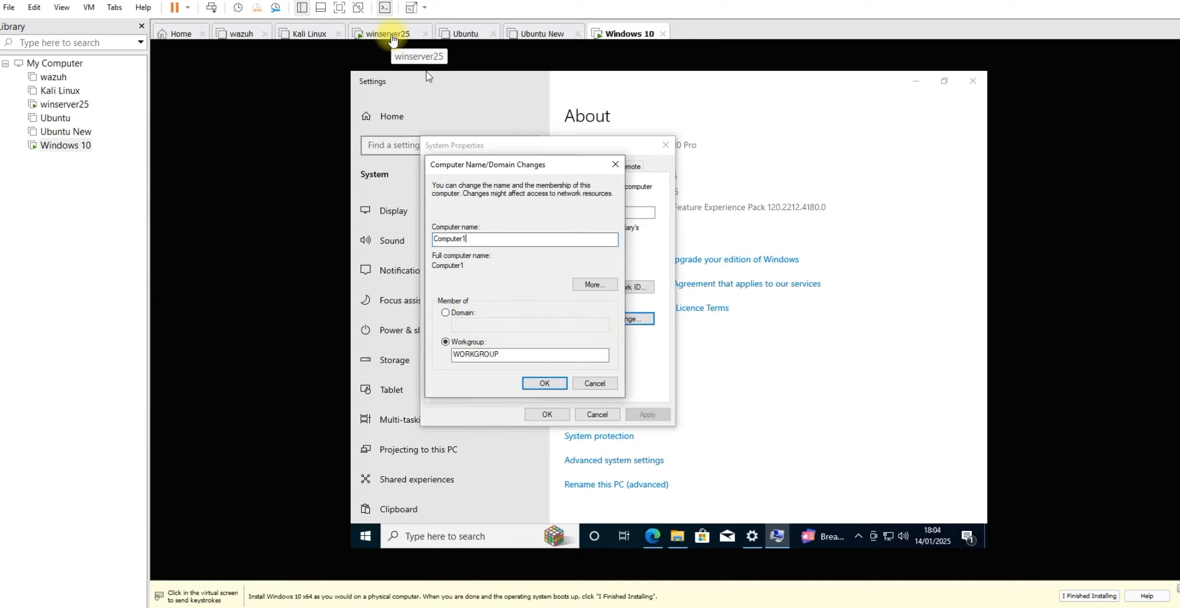
Step: Look up the domain name on the winserver25 machine and set Windows 10's membership to the dserver.local domain, with Computer1 as computer name
click(391, 35)
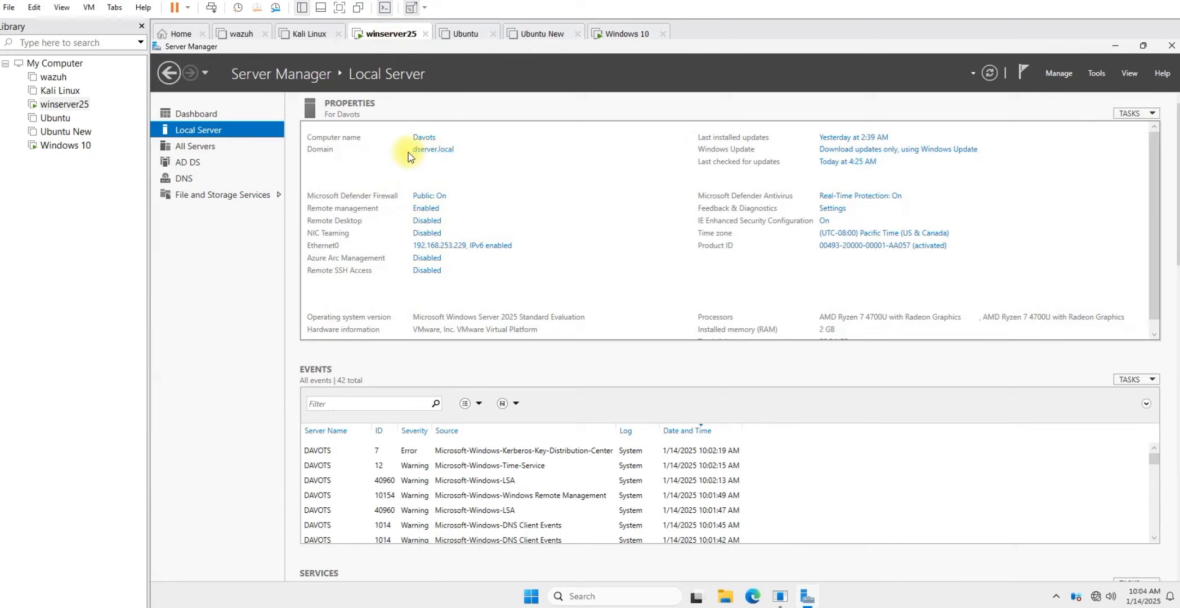
click(625, 34)
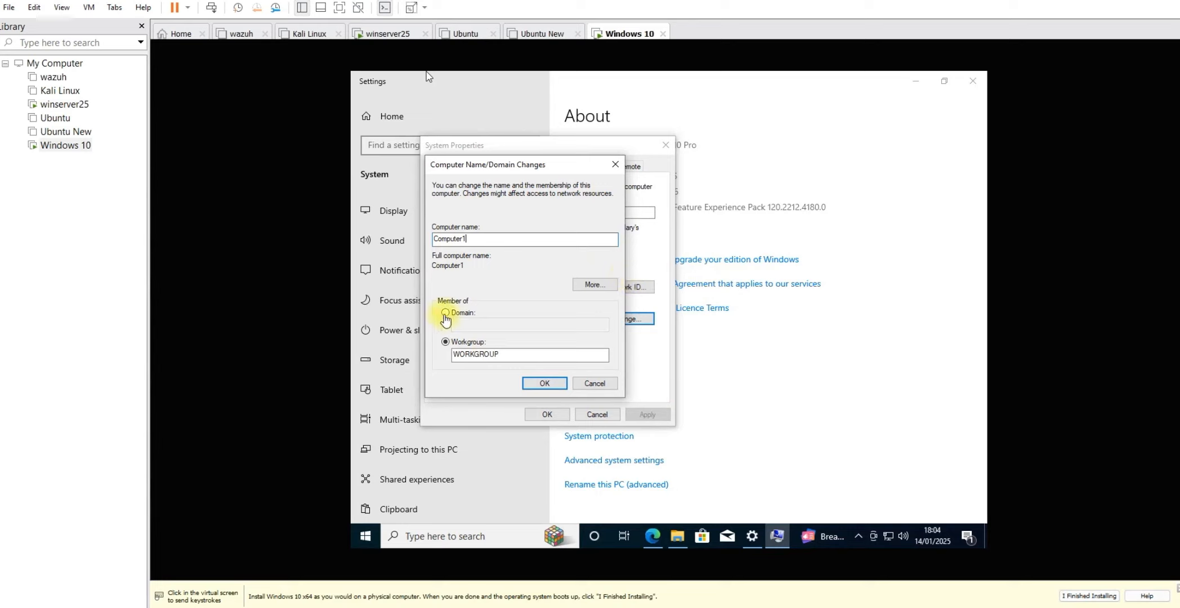
click(447, 316)
key(BackSpace)
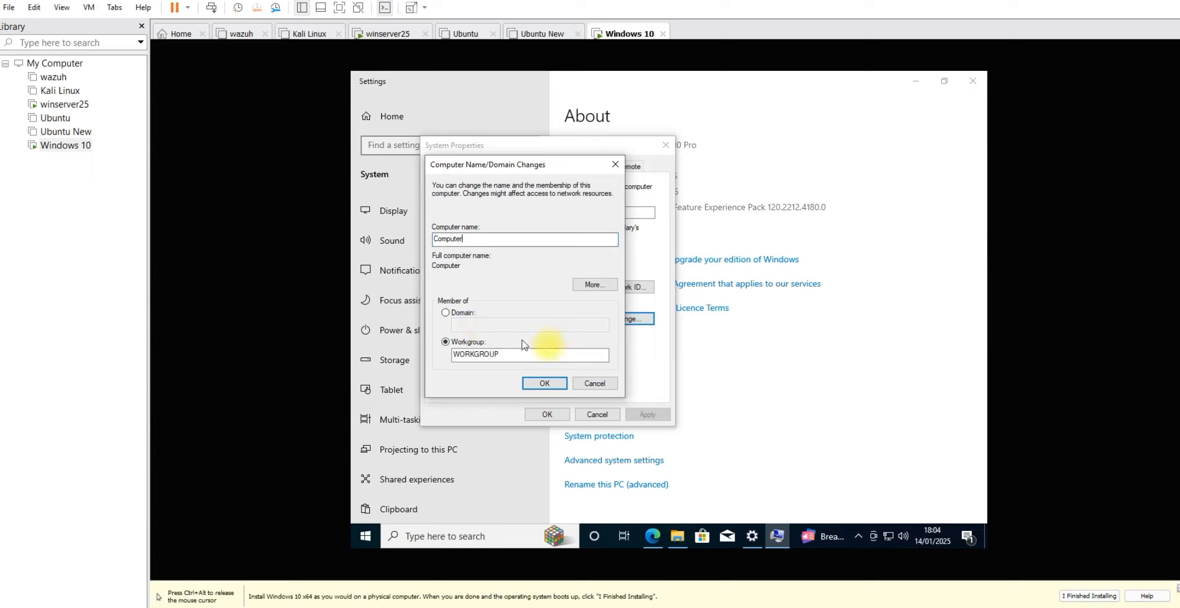
click(445, 314)
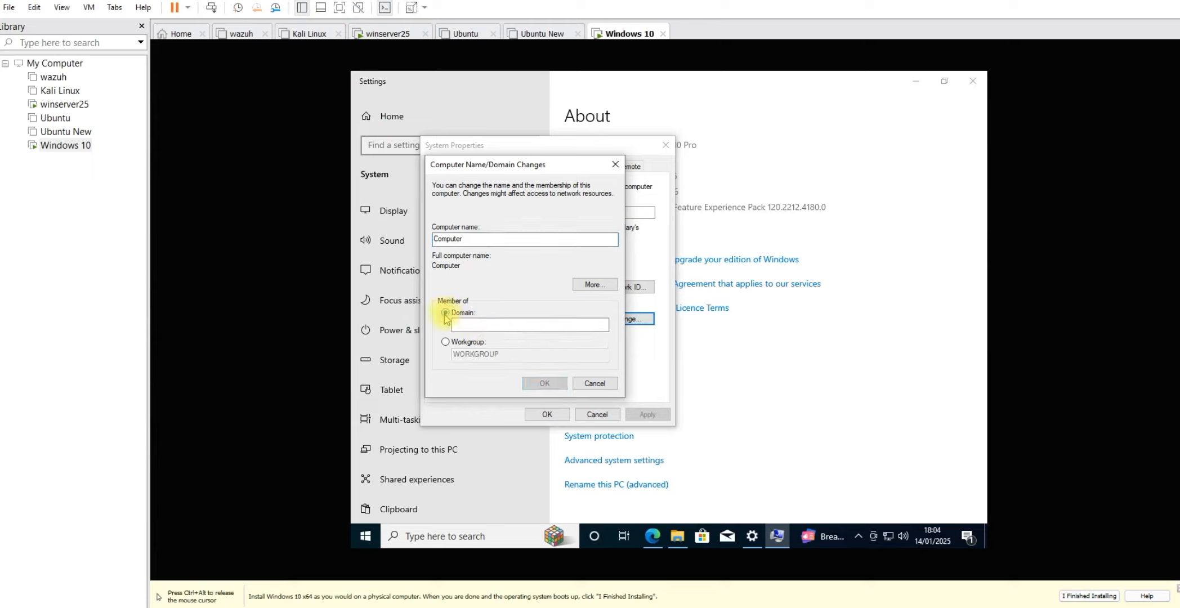
click(445, 343)
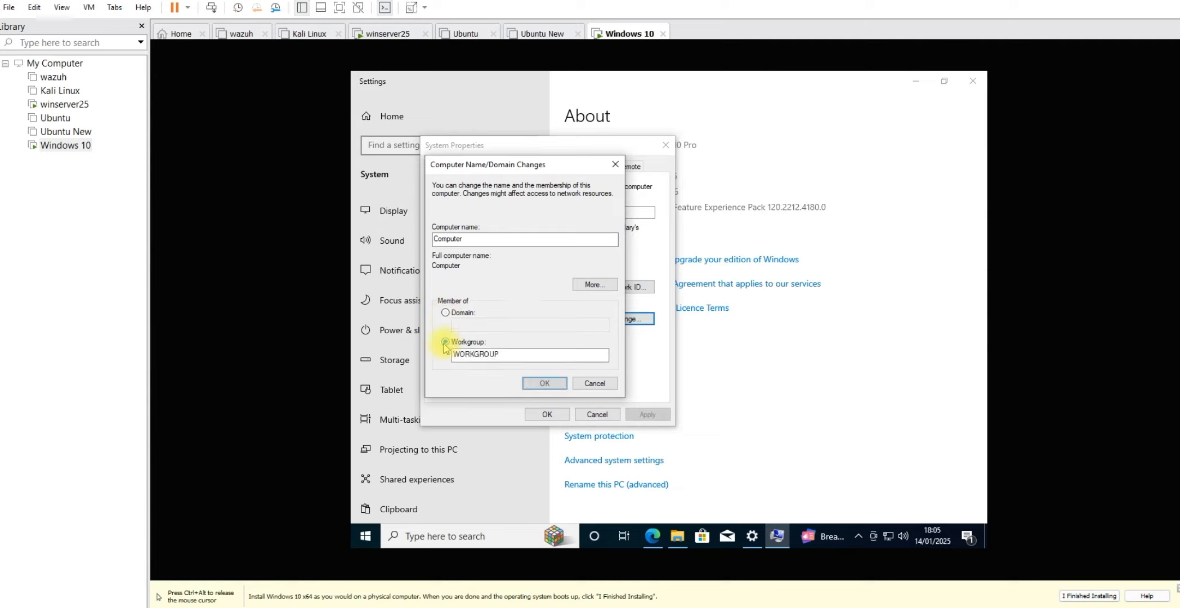
click(445, 313)
click(462, 324)
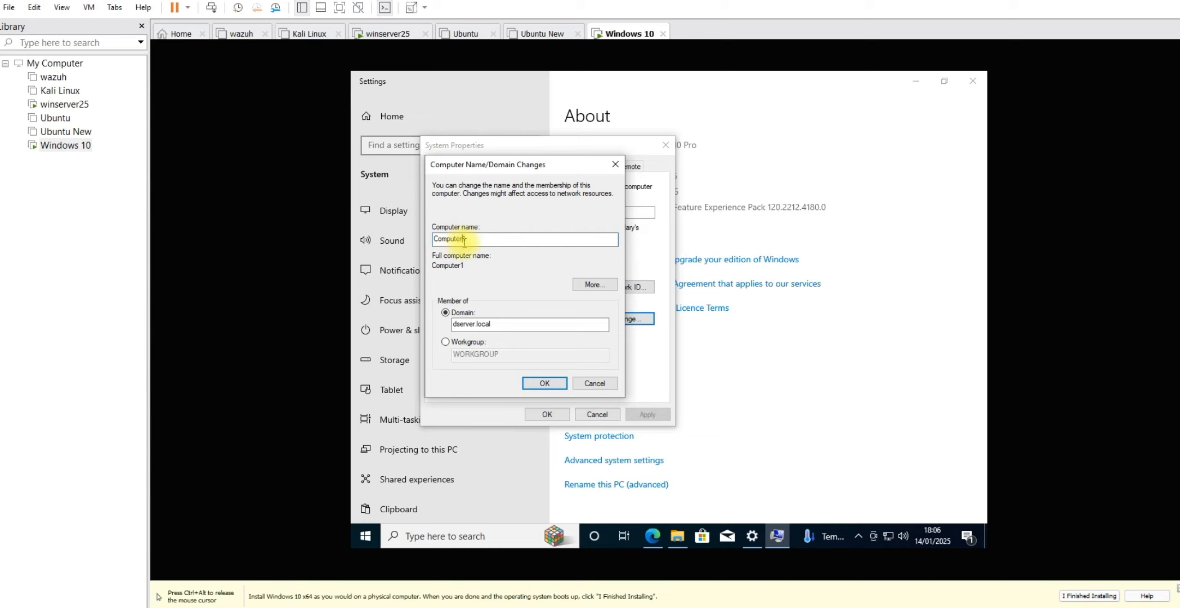
Step: Compare the entered domain name with the one on winserver25 and try to join the dserver.local domain
drag(504, 324, 471, 327)
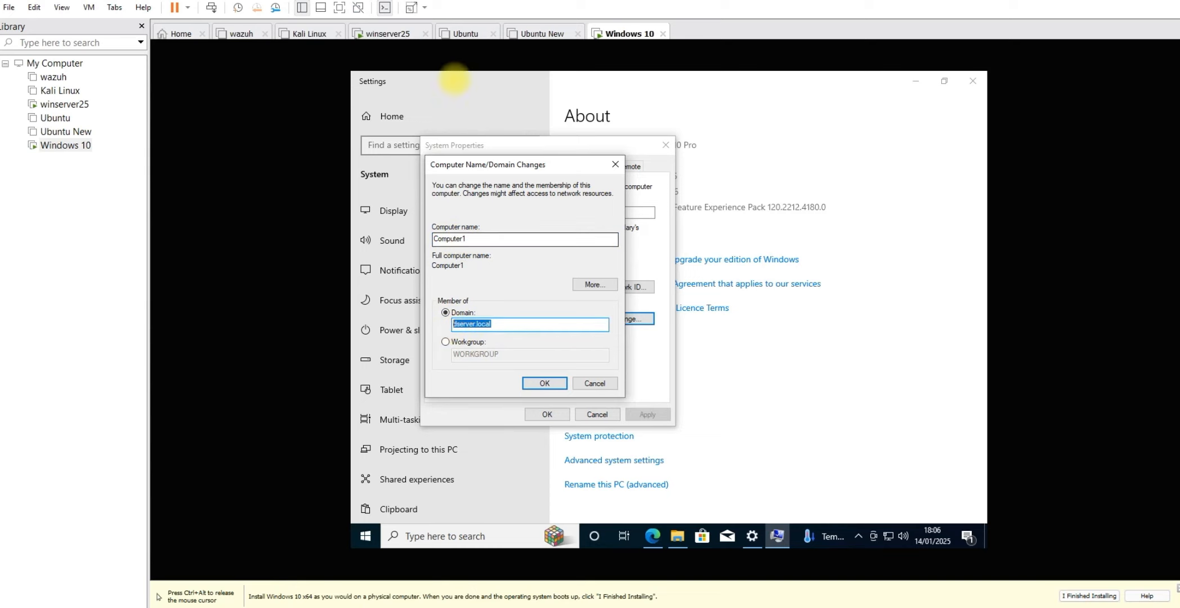
click(389, 34)
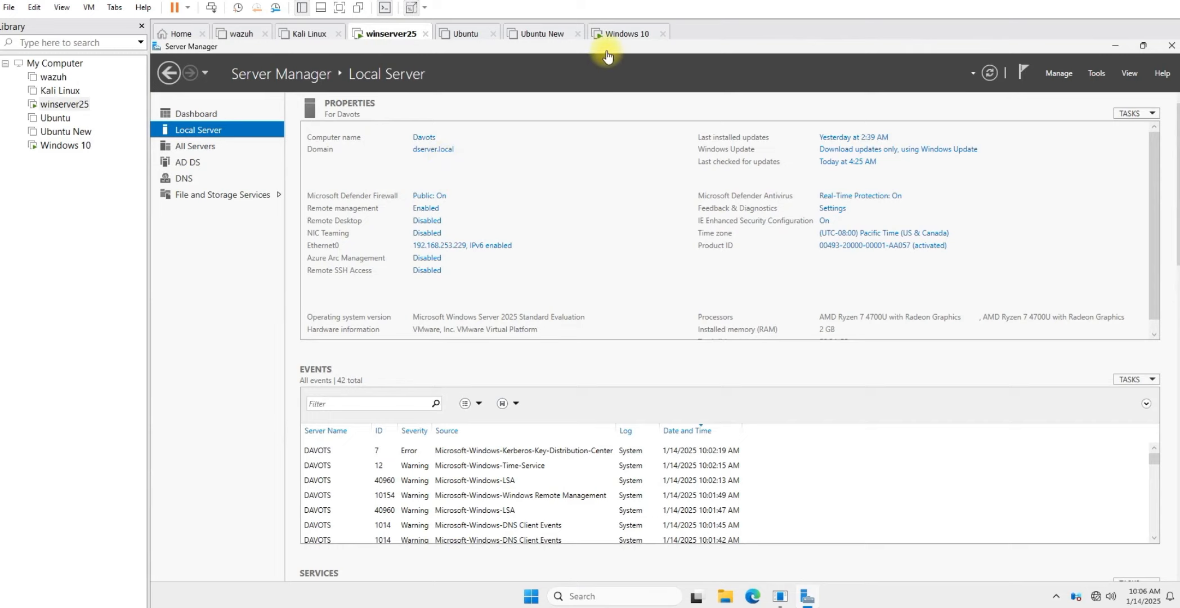
click(613, 33)
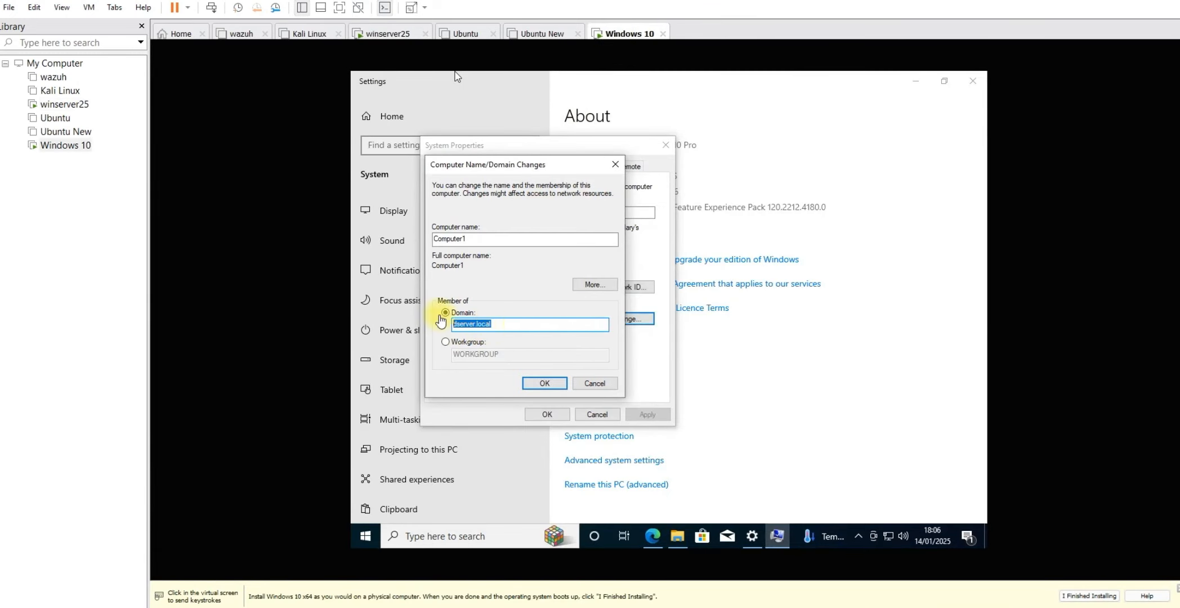
click(541, 383)
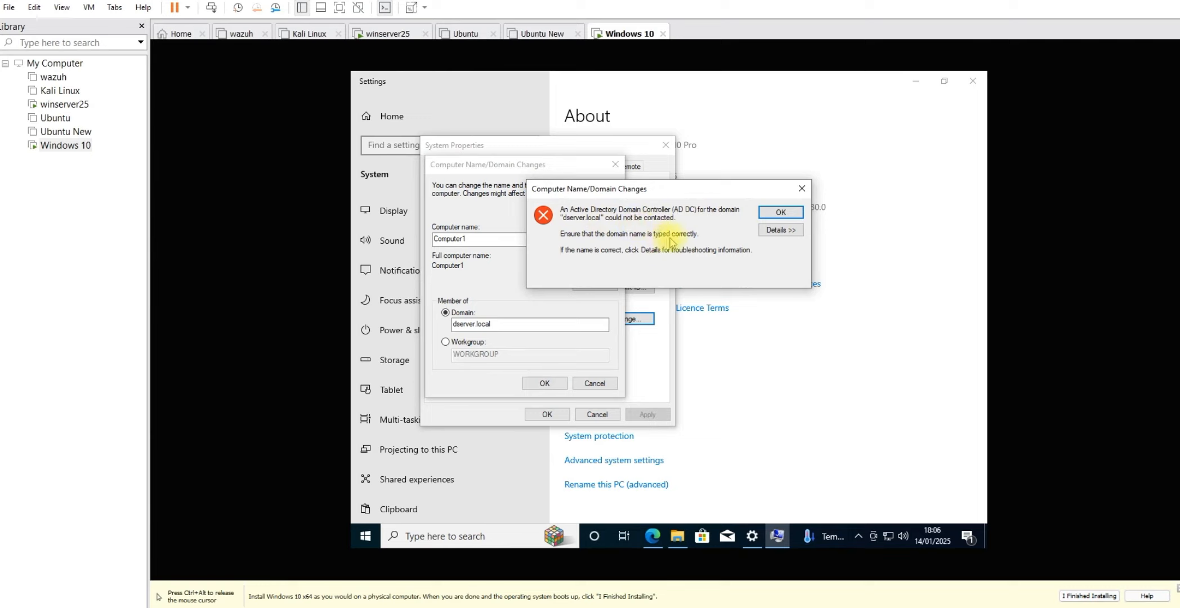
click(801, 190)
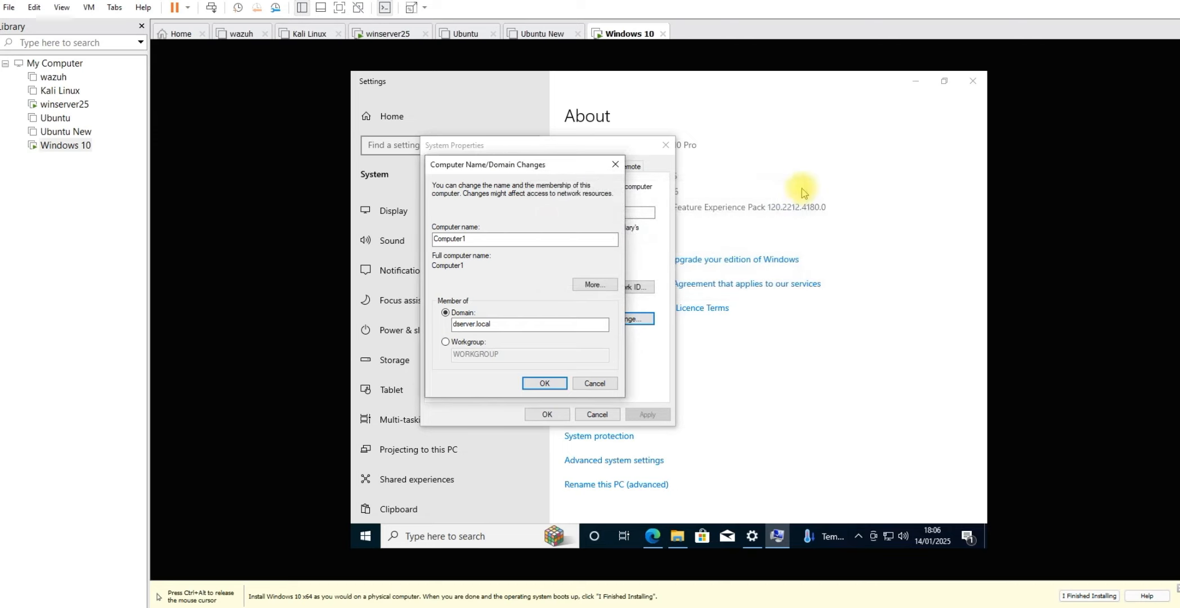
Step: Open the Internet Protocol Version 4 properties of the Ethernet0 adapter from the network adapter options
click(888, 538)
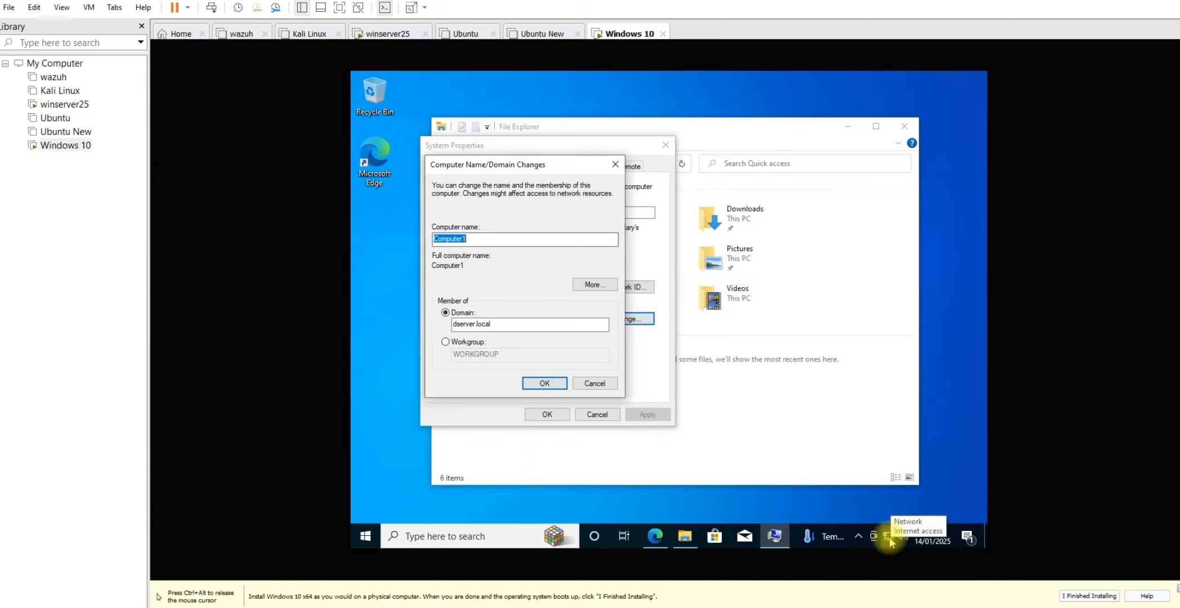
click(890, 540)
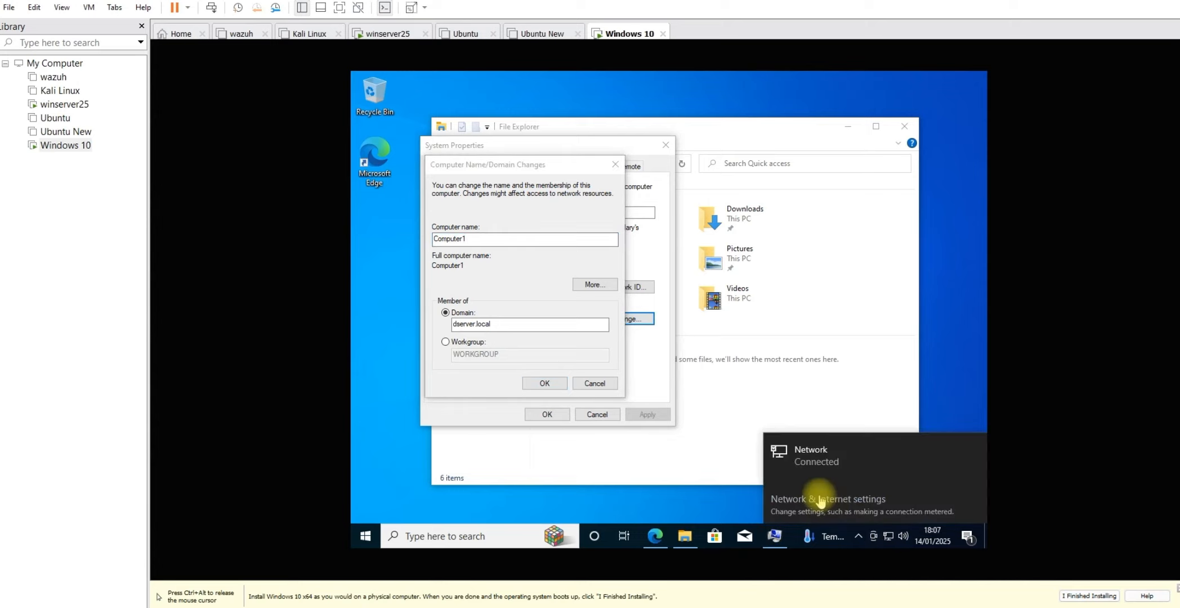
click(819, 501)
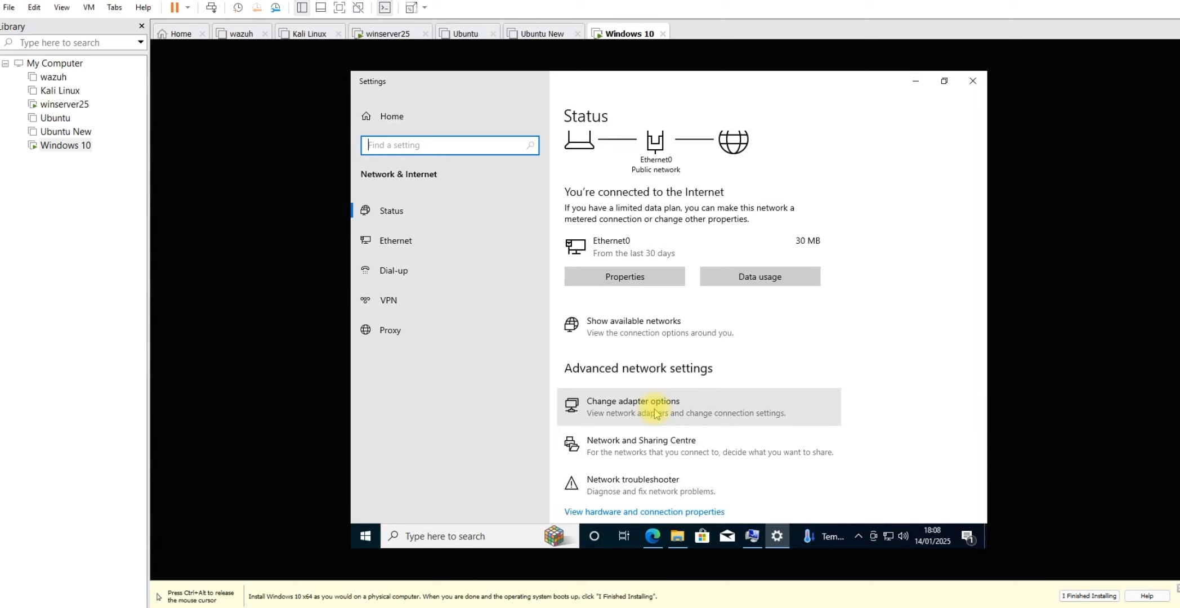
click(655, 412)
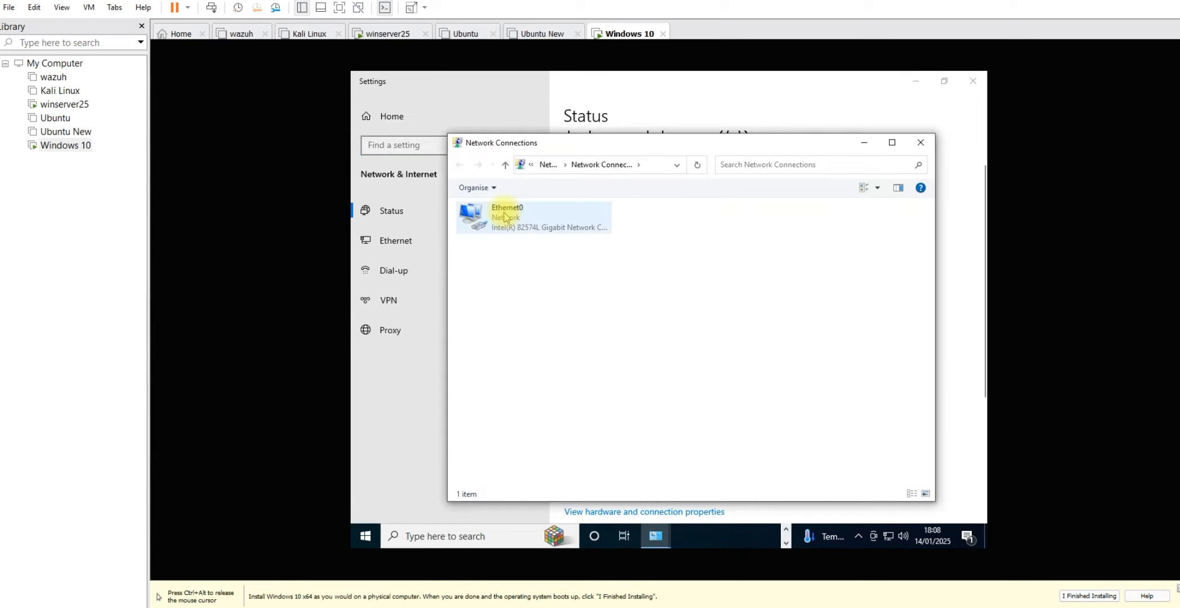
double_click(505, 217)
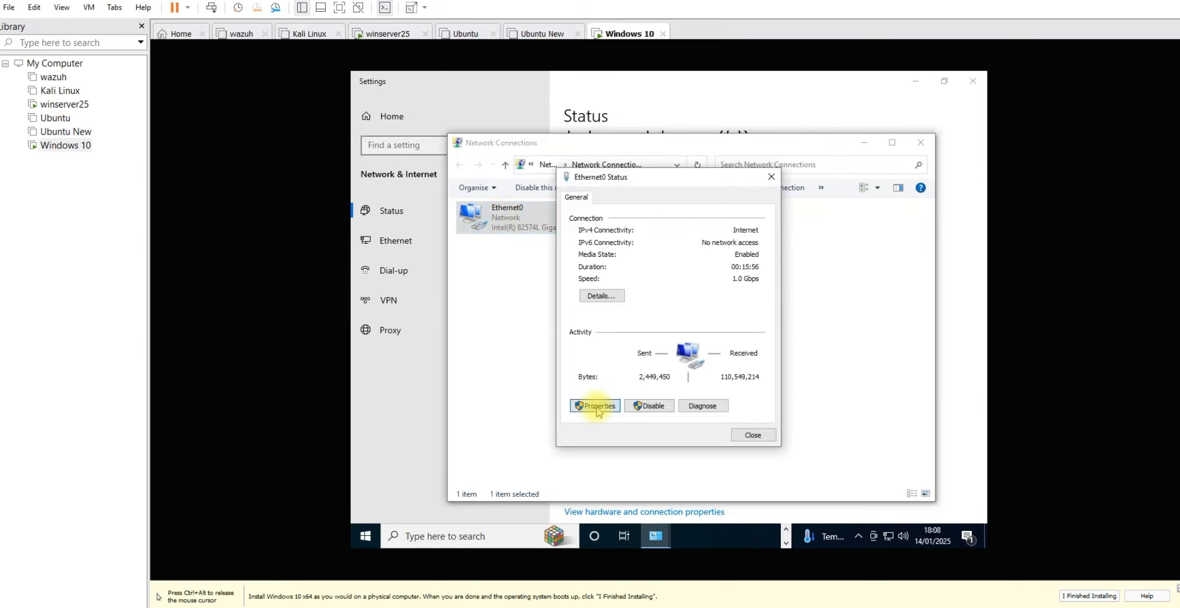
click(596, 406)
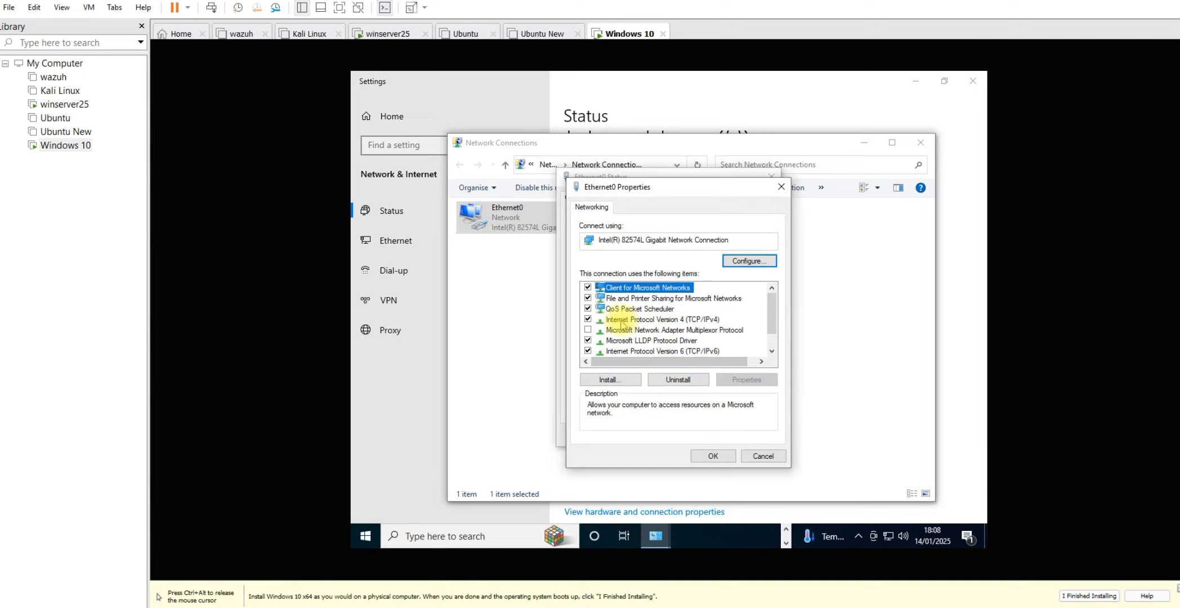
click(688, 320)
click(748, 381)
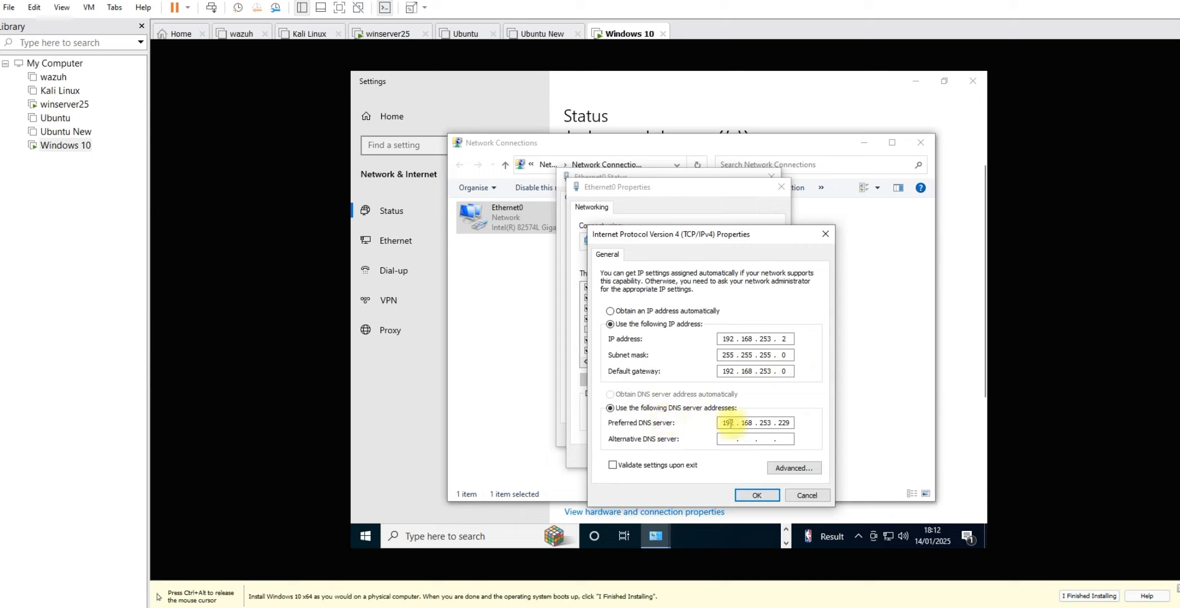
Step: Check winserver25's address and save Ethernet0's static settings: IP 192.168.253.2, mask 255.255.255.0, gateway 192.168.253.0, preferred DNS 192.168.253.229
click(393, 35)
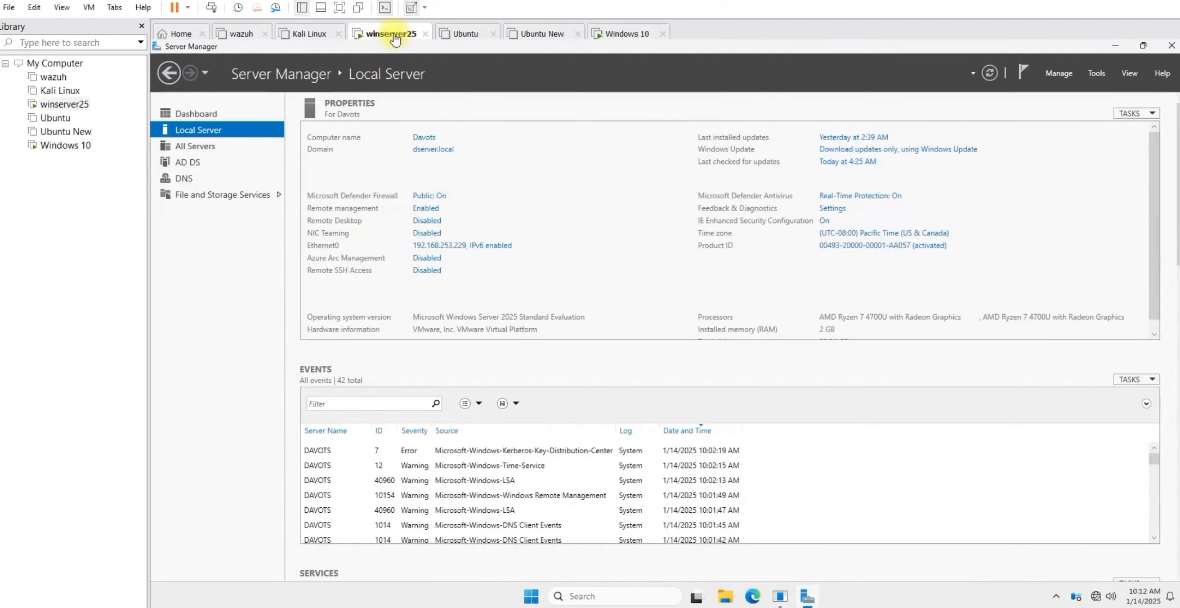
click(618, 36)
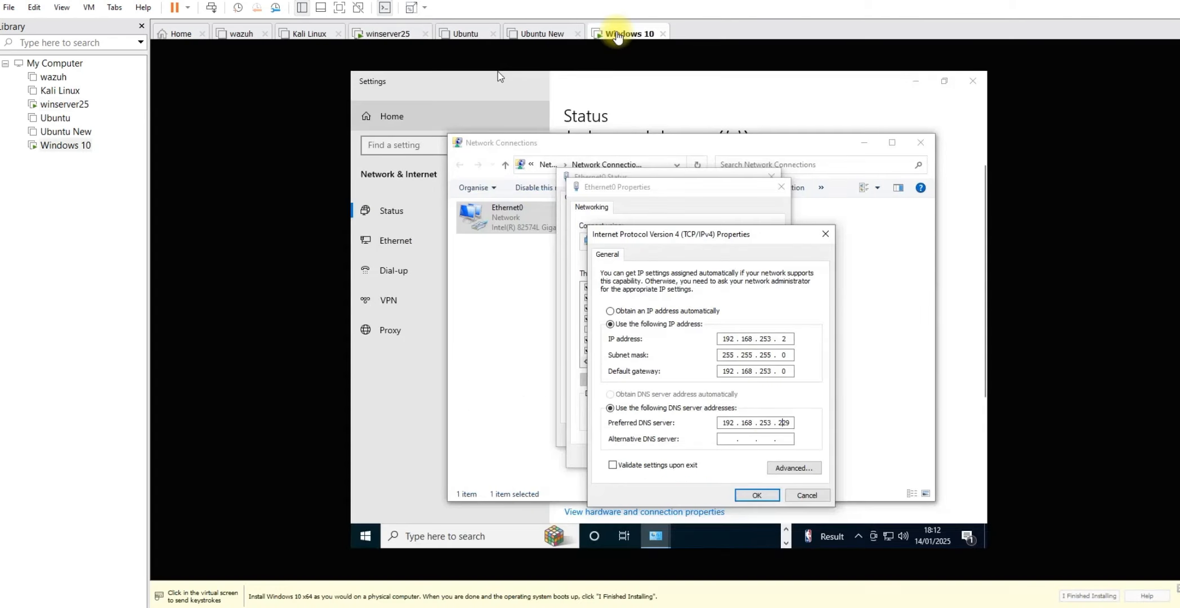
click(757, 495)
click(726, 454)
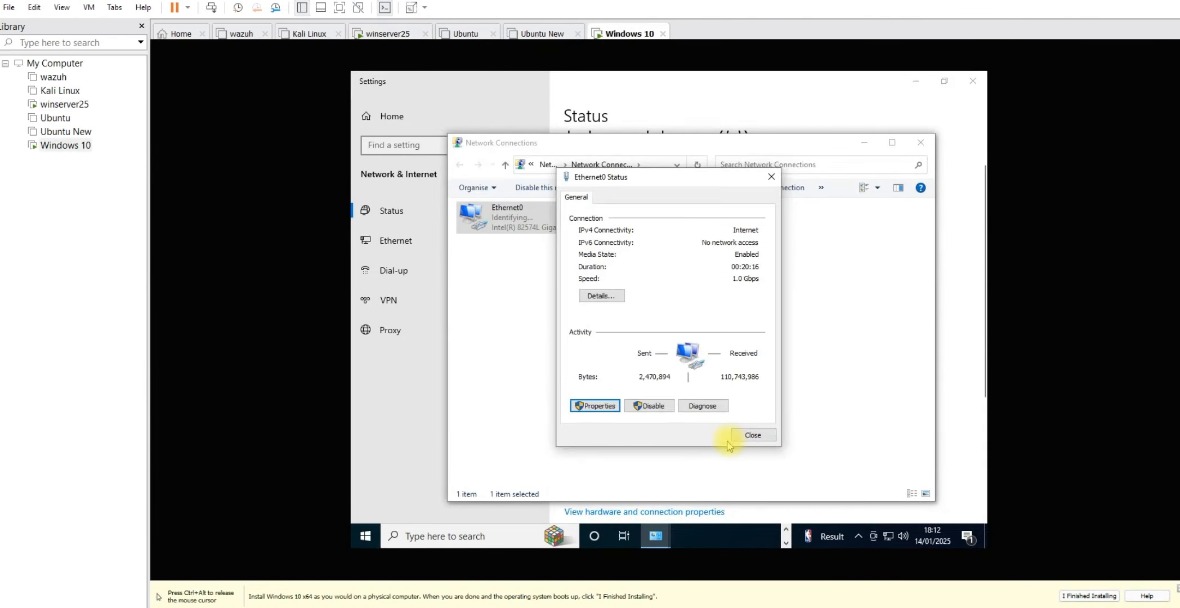
click(724, 434)
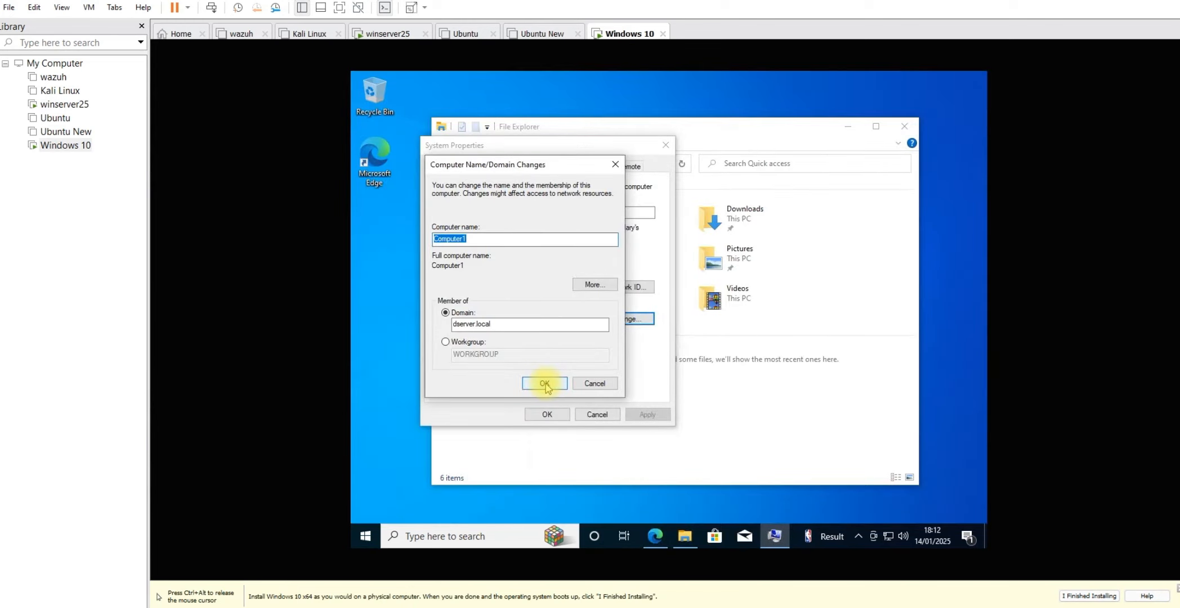
Step: Join Computer1 to the dserver.local domain, authenticating as Administrator with the account password
click(544, 382)
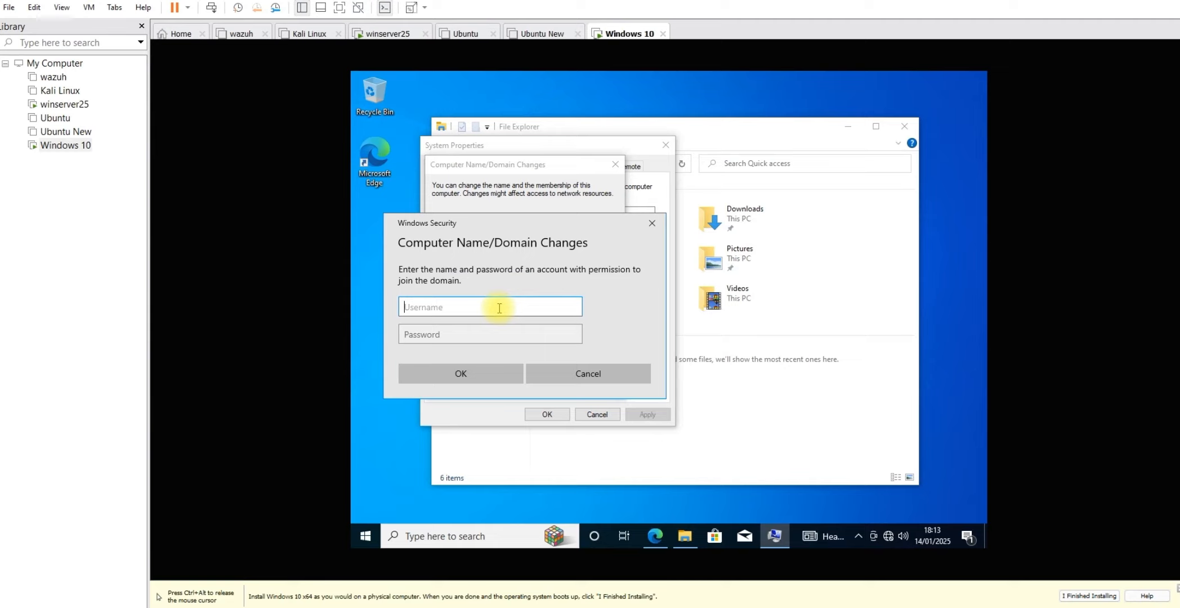
text(Administrator)
click(516, 333)
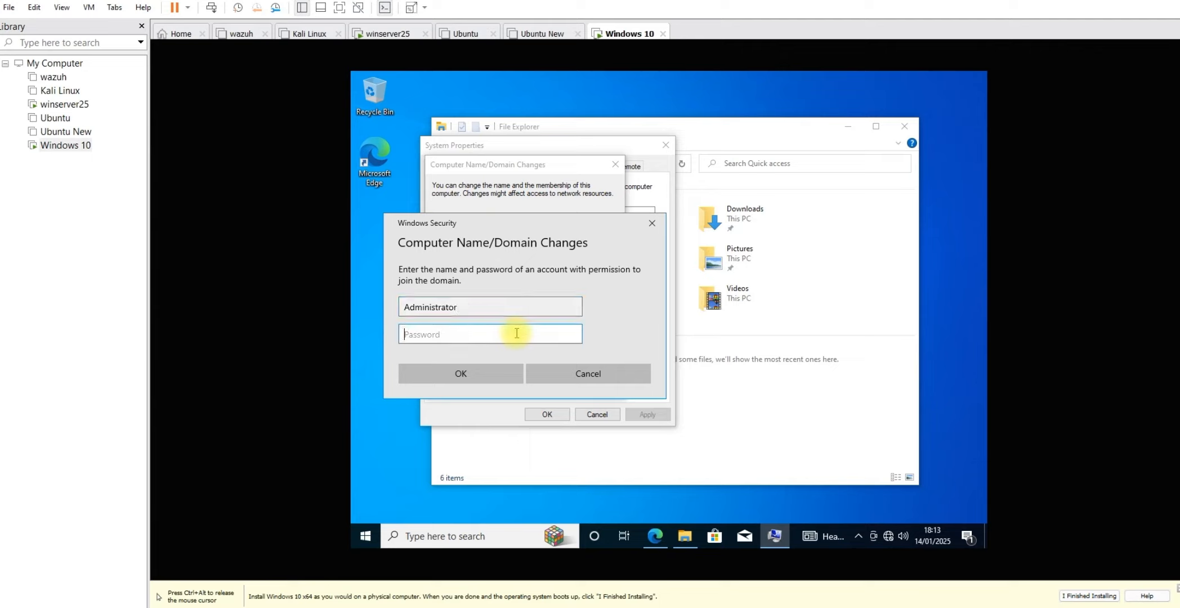
text(P)
text(••••••••)
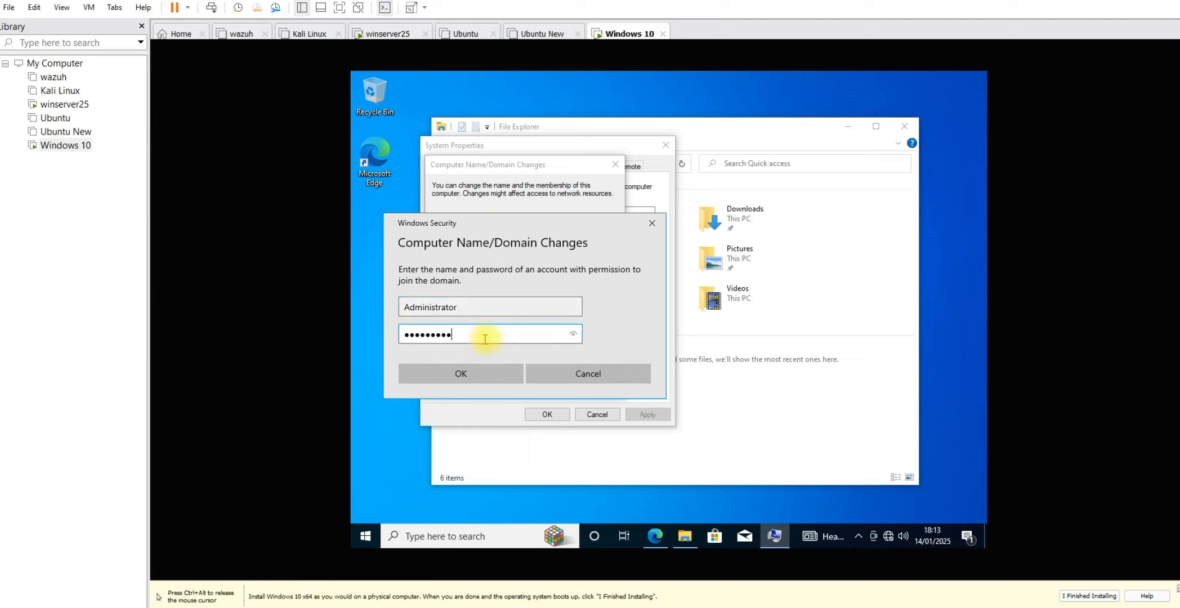
click(507, 307)
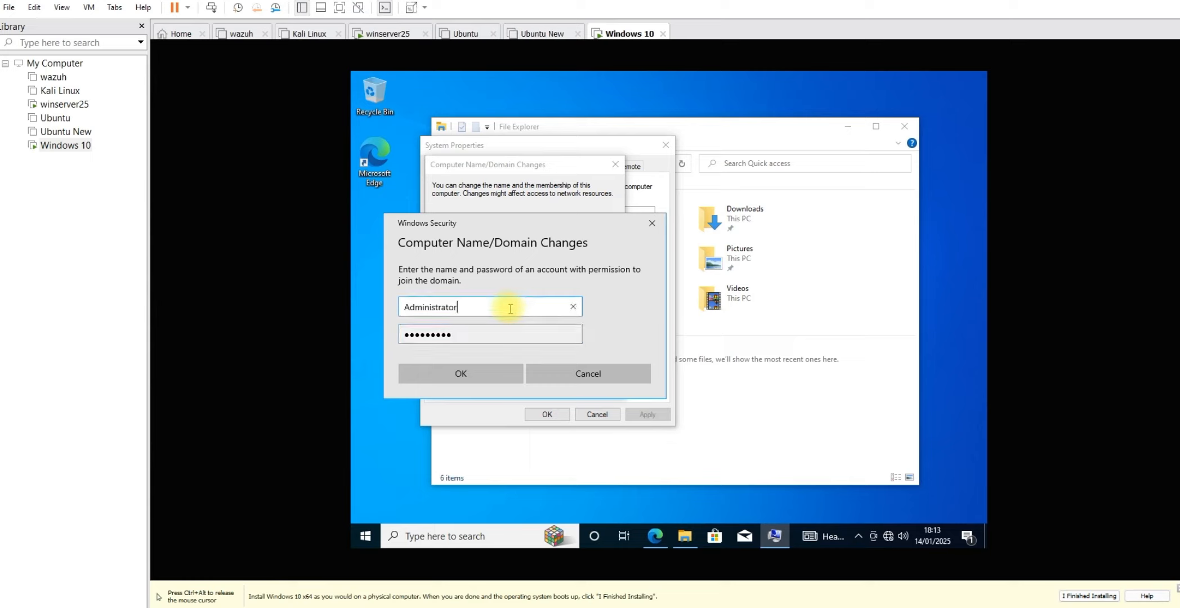
click(463, 375)
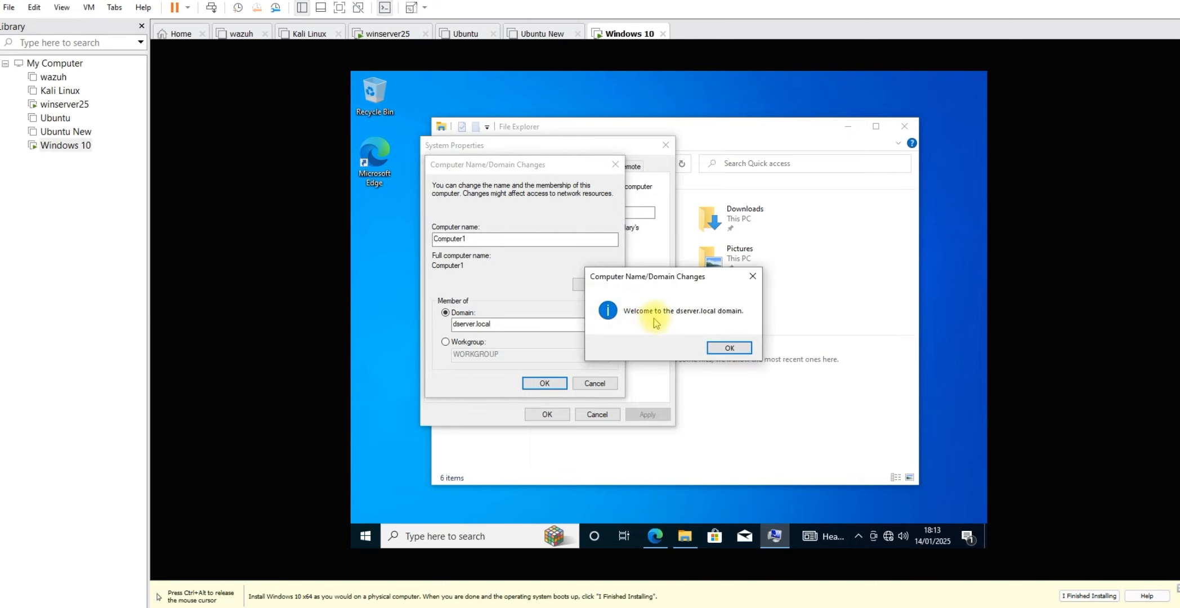
Step: Accept the domain change messages, close the system properties and restart the computer immediately
click(393, 35)
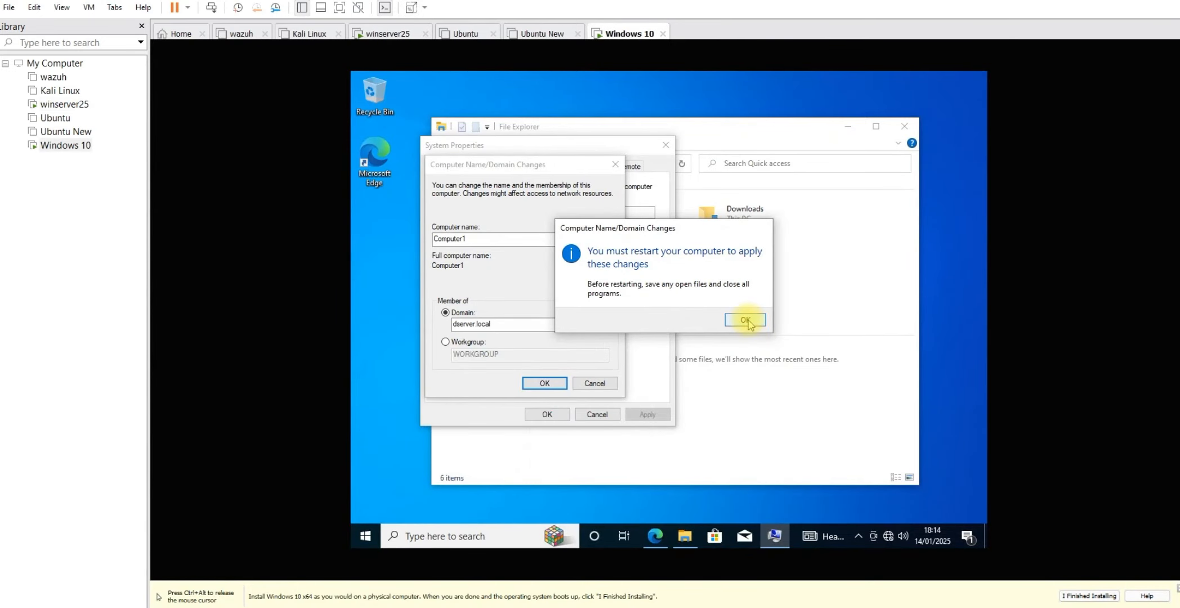
click(749, 322)
click(548, 414)
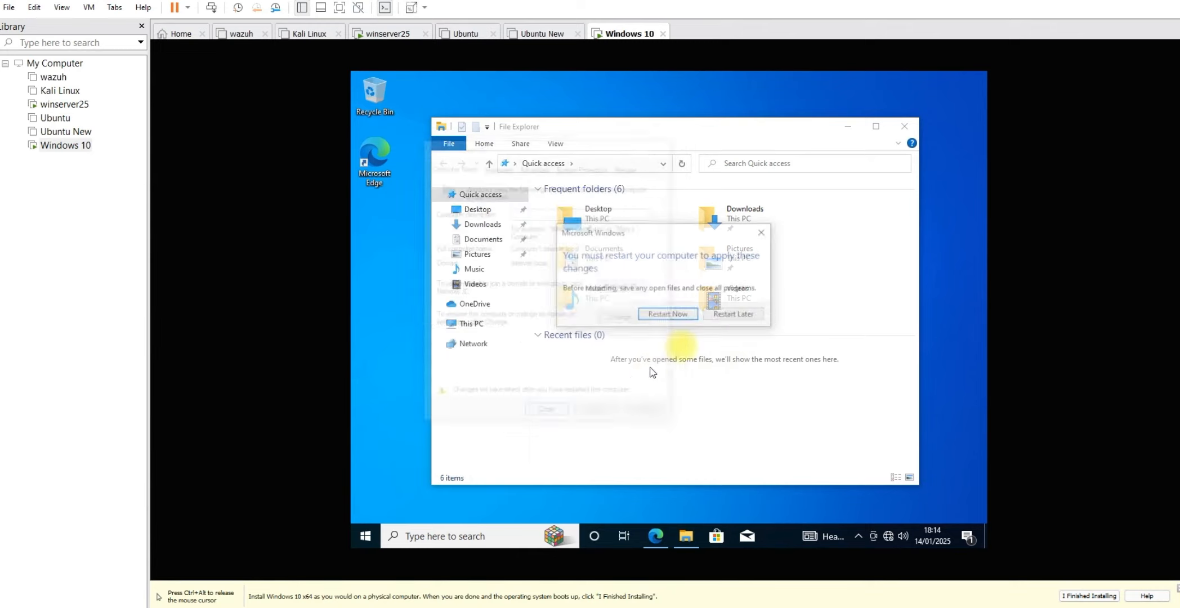
click(667, 314)
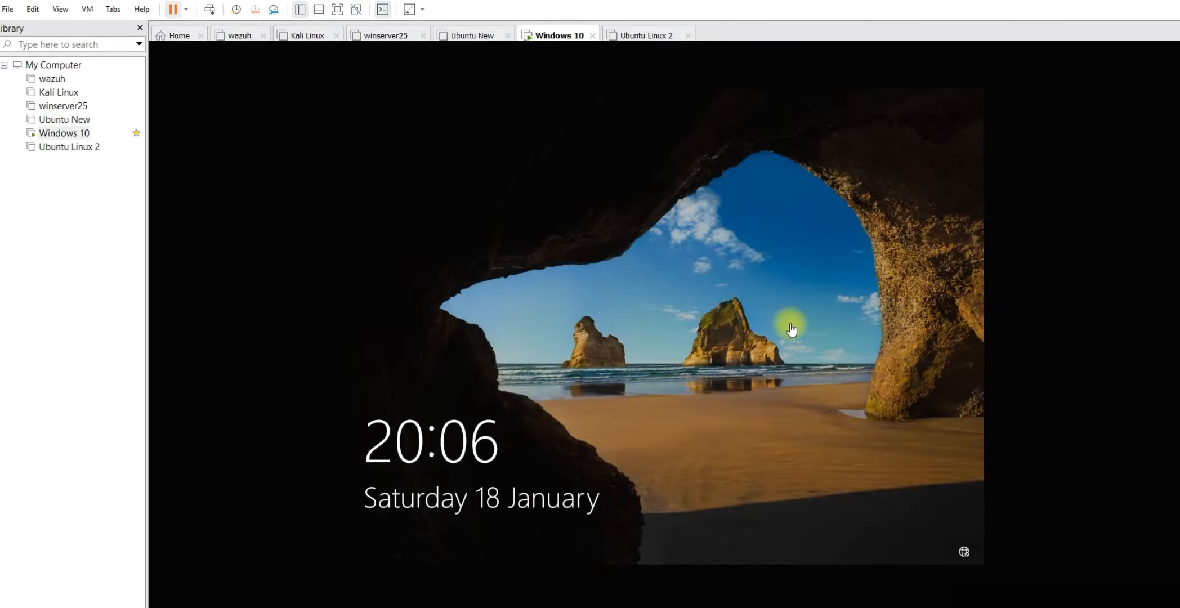
Step: Sign in to the restarted Windows 10 machine by entering the local account's password
click(211, 11)
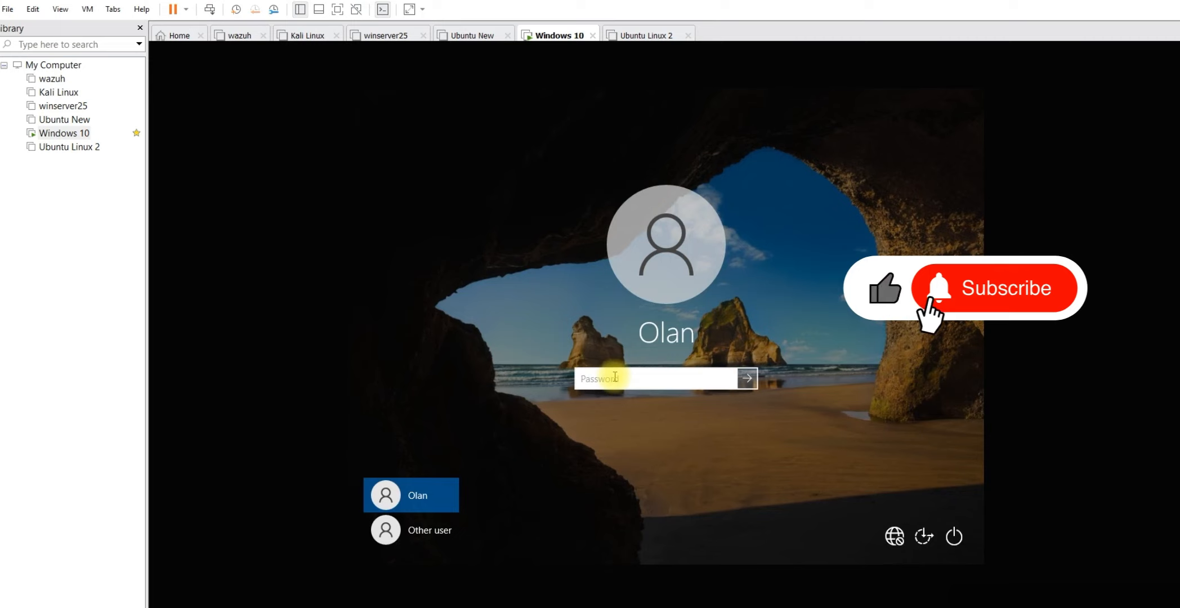
text(•)
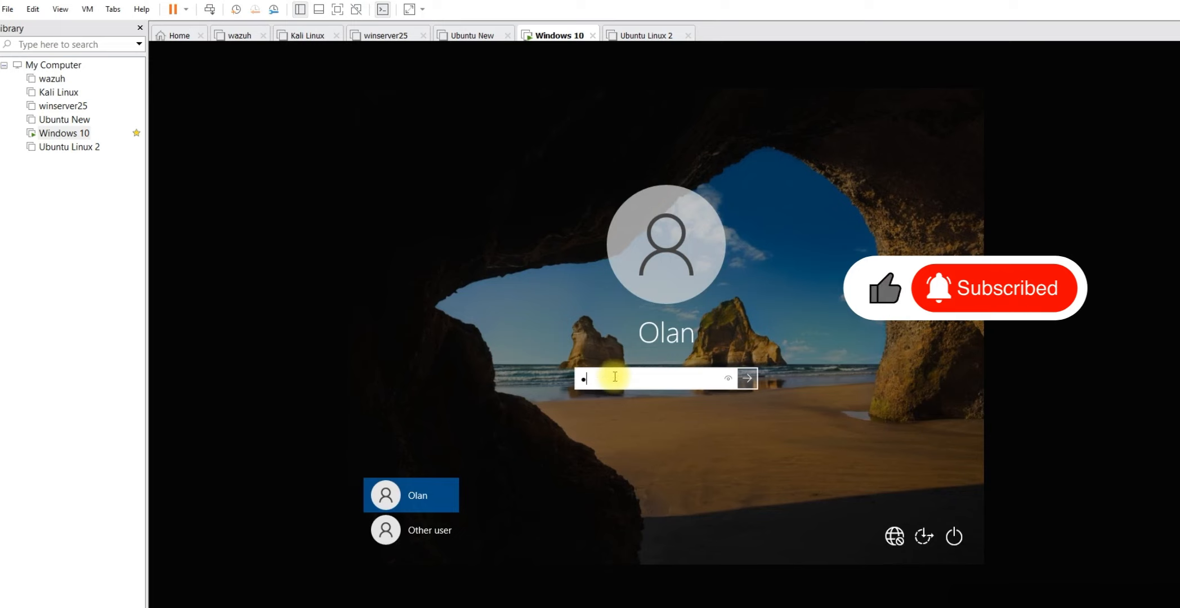
text(•••••)
key(Return)
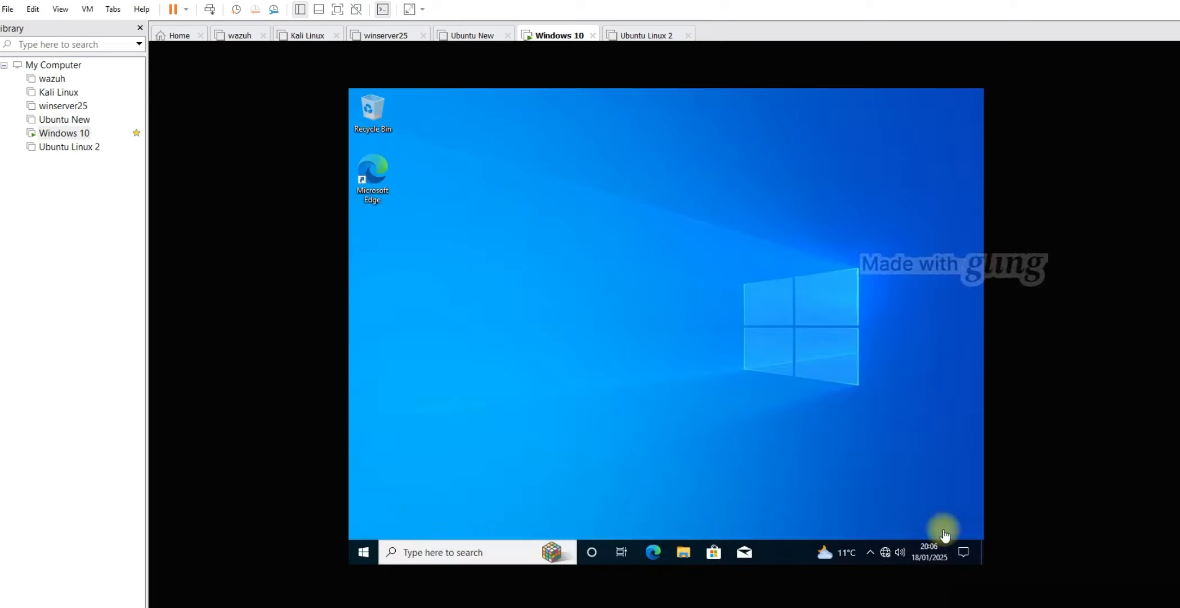
Step: Open the computer name and domain change settings through This PC's properties to check the computer's name and domain membership
click(683, 553)
right_click(463, 340)
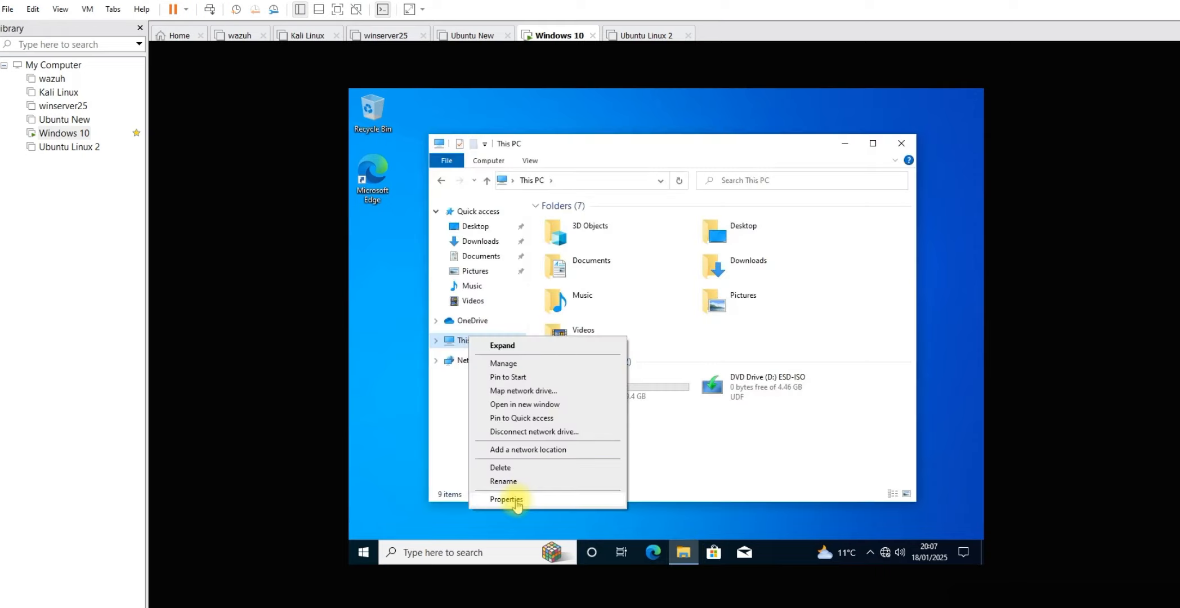
click(516, 500)
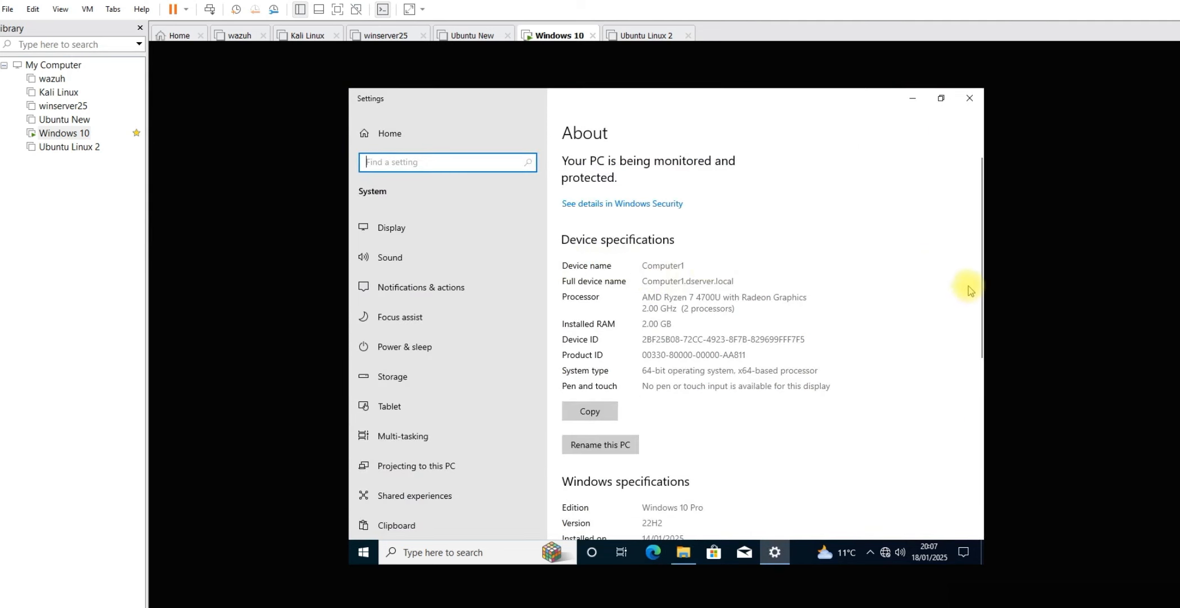
drag(980, 286, 980, 521)
click(621, 435)
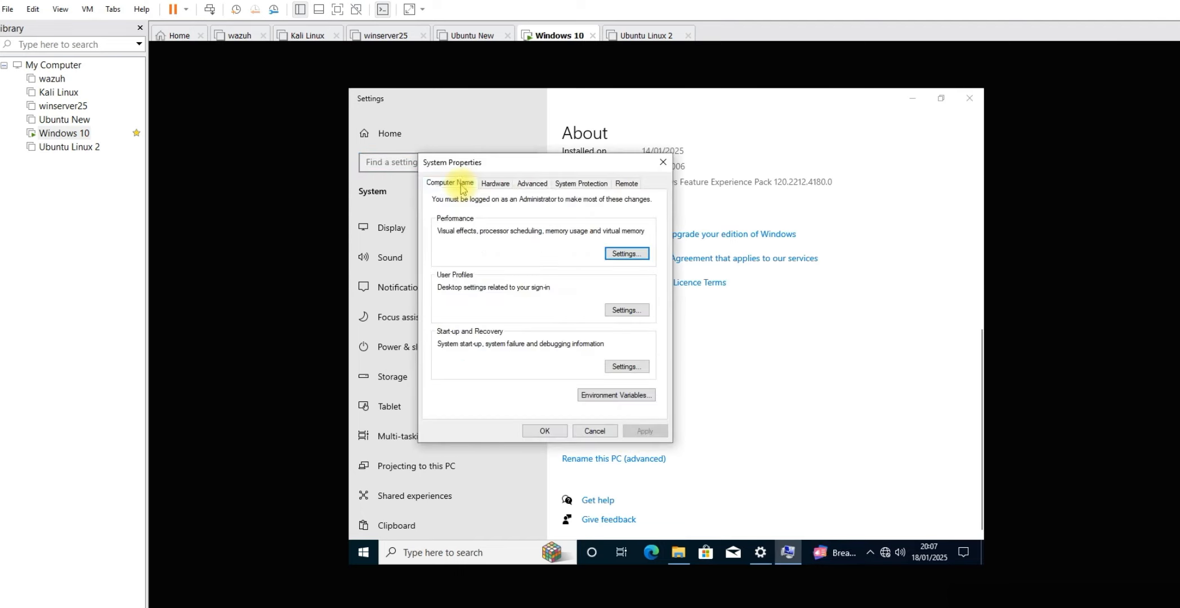
click(454, 182)
click(624, 335)
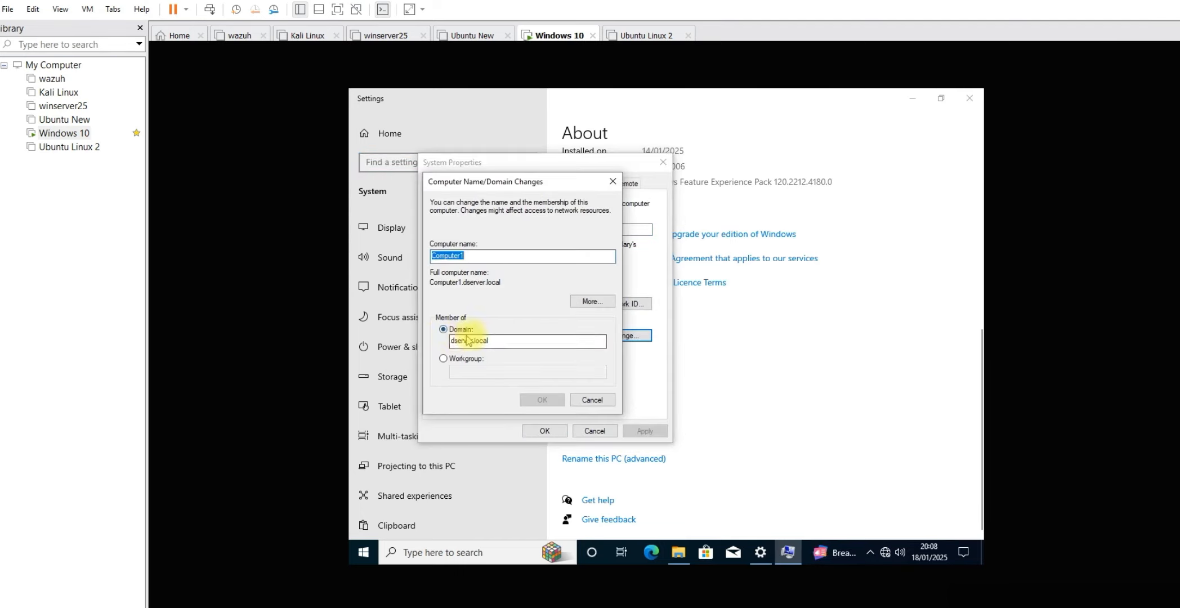